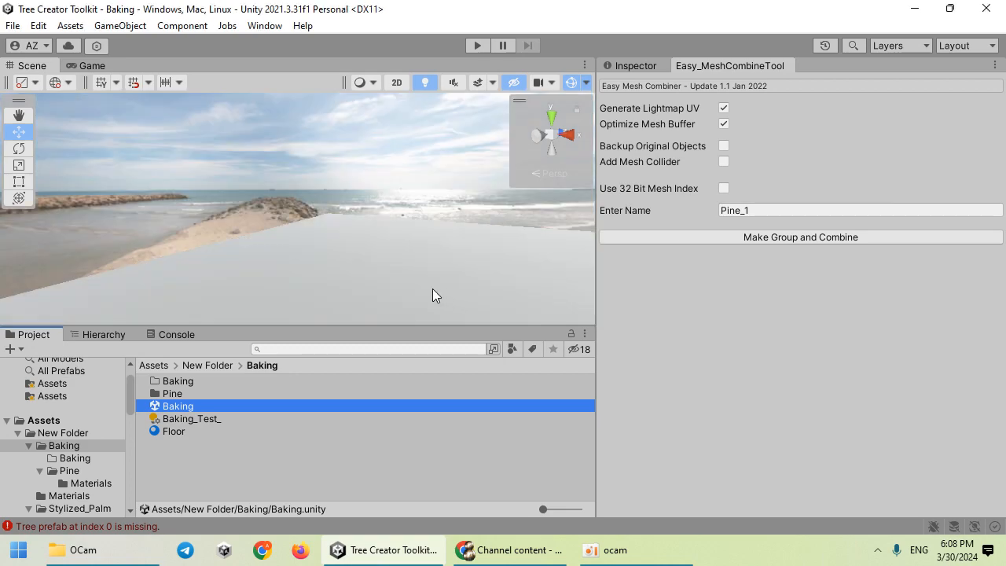
Step: Select and frame the Plane, and show its Floor material and Static flag in the Inspector
right_drag(270, 208, 372, 253)
click(373, 255)
key(f)
scroll(416, 208, up, 6)
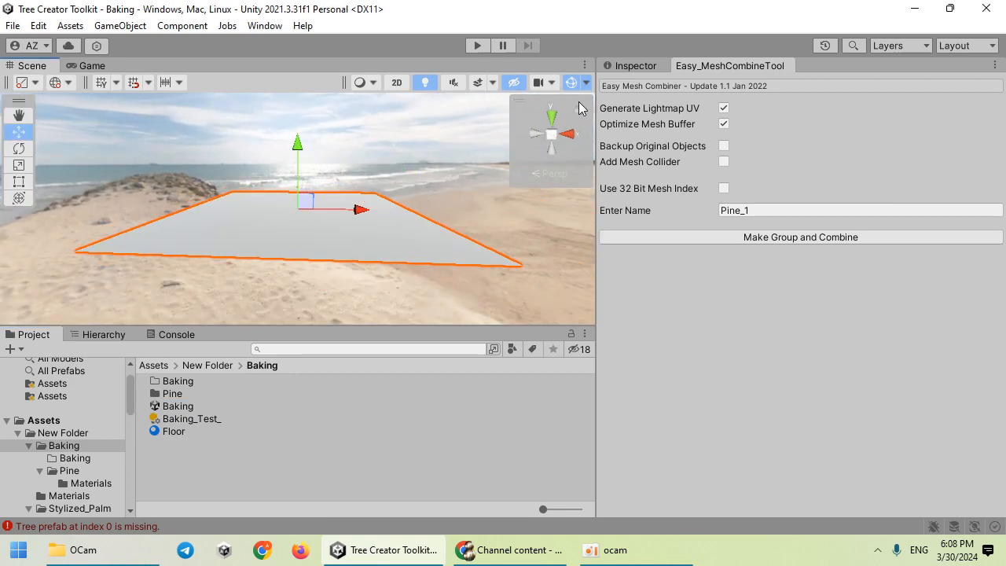
click(626, 68)
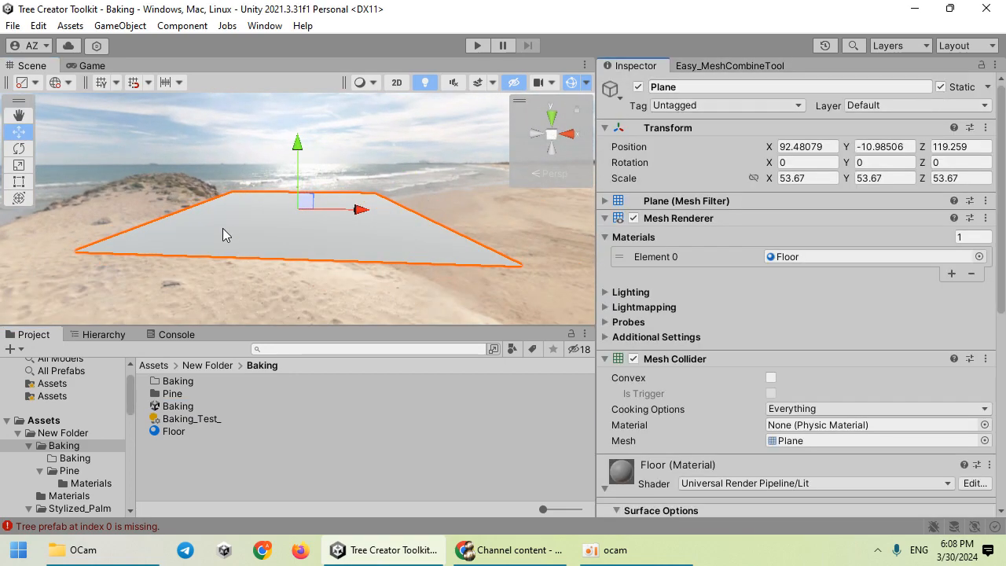
scroll(240, 209, up, 5)
right_drag(240, 206, 308, 242)
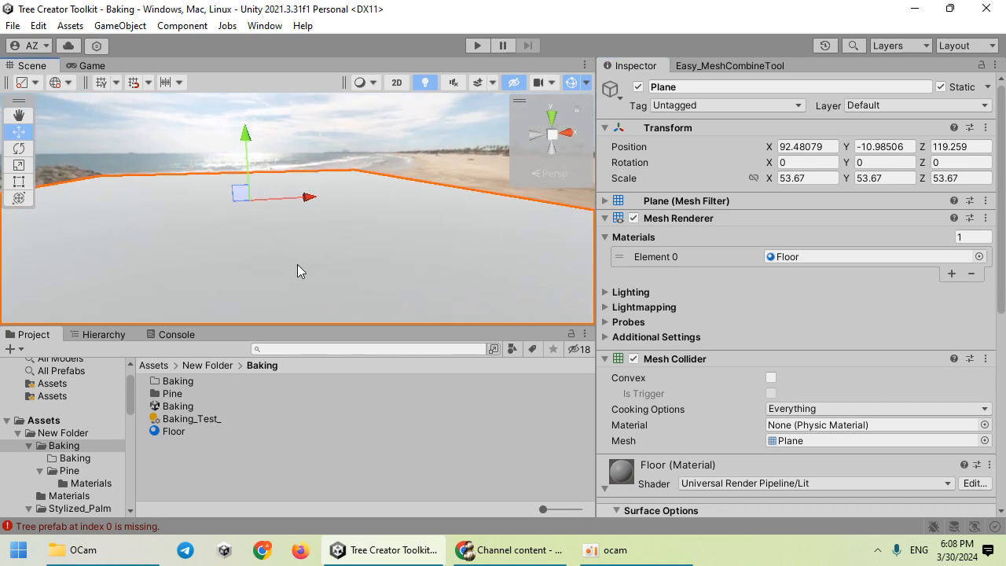
Step: Place the Pine_1 prefab from the Pine folder onto the plane and frame it
double_click(182, 395)
drag(197, 401, 184, 236)
key(f)
right_drag(243, 207, 246, 268)
key(s)
Step: Duplicate the pine, moving one copy to X 82.5, Z 33.7, and place Pine_1 (3) further back
key(e)
drag(243, 268, 487, 268)
key(r)
key(w)
key(ctrl+d)
key(e)
key(w)
drag(375, 234, 243, 220)
Step: Create and resize Pine_1 (4), then duplicate it into Pine_1 (5)
key(ctrl+d)
key(r)
key(w)
key(ctrl+d)
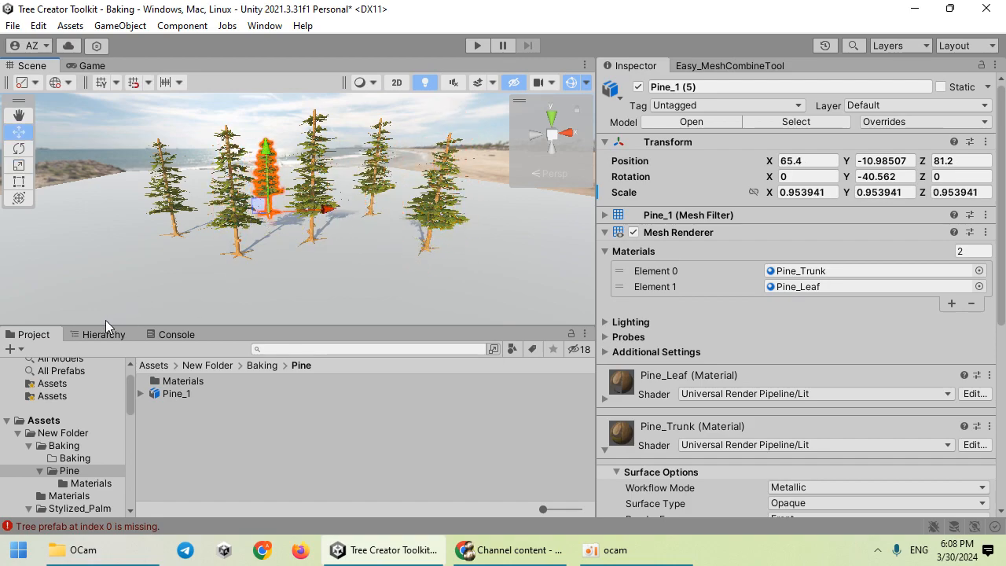
Step: Duplicate pines Pine_1 (1) through Pine_1 (5) and shift the five copies left and back
click(103, 334)
shift+click(121, 424)
key(ctrl+d)
drag(367, 219, 196, 201)
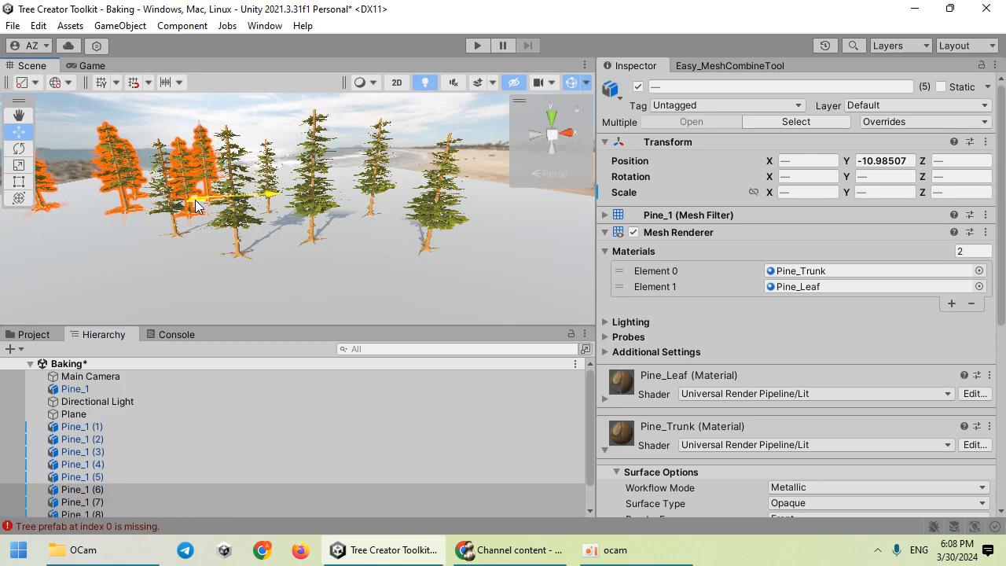
Step: Set Pine_1 (1)'s Pine_Leaf material to the Universal Render Pipeline/Simple Lit shader
click(250, 123)
click(303, 181)
scroll(660, 348, down, 3)
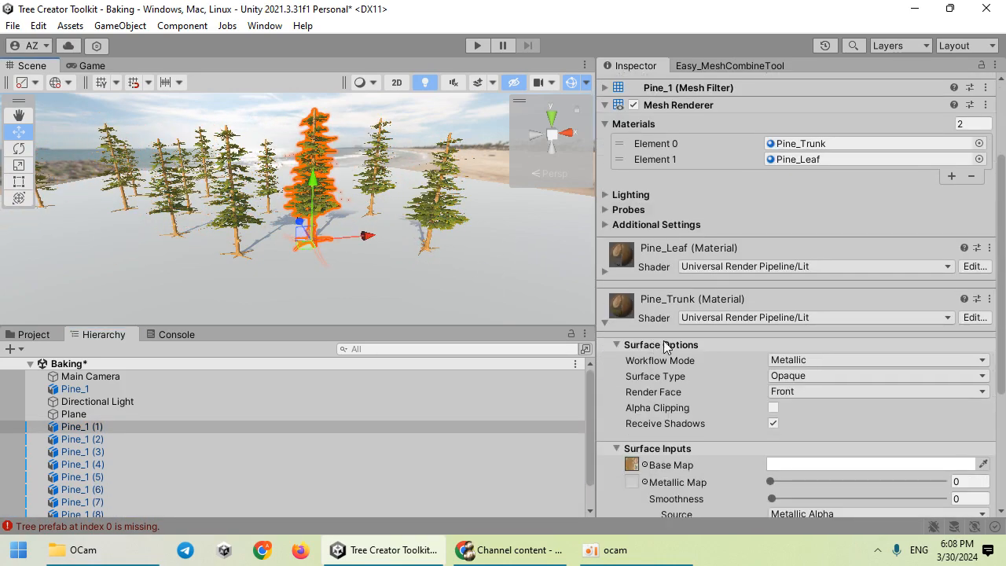
click(701, 269)
click(715, 354)
click(708, 316)
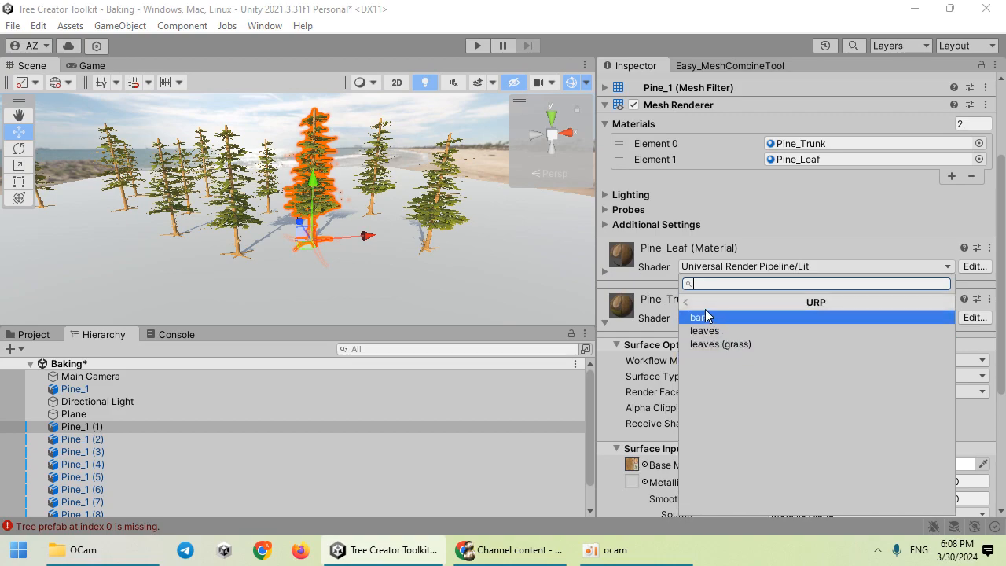
click(649, 305)
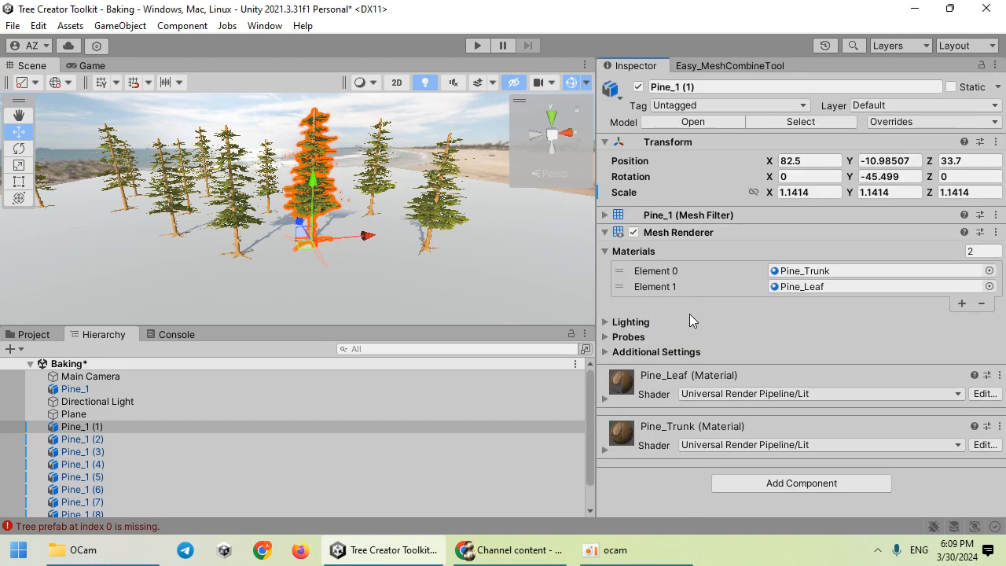
click(715, 393)
click(718, 338)
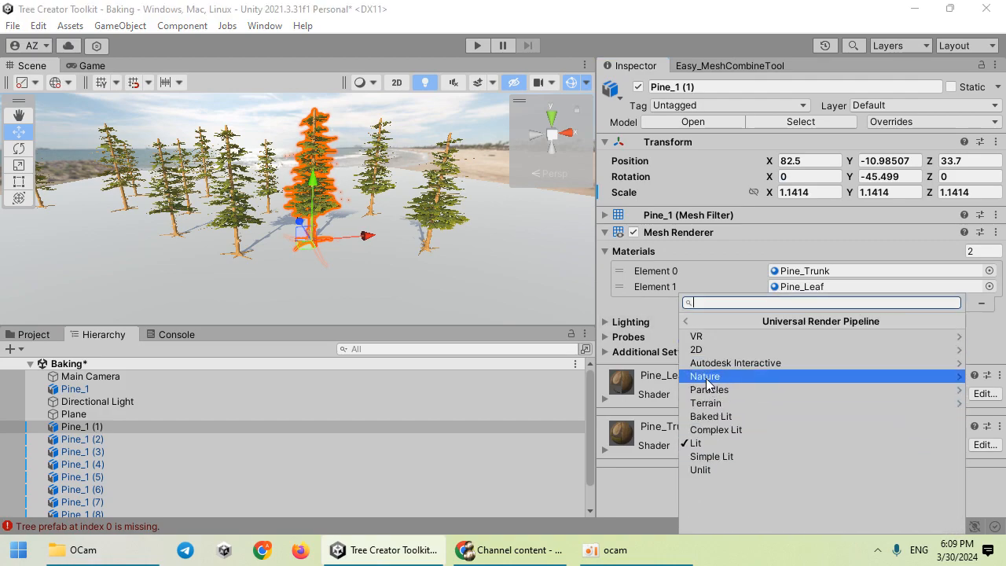
click(713, 457)
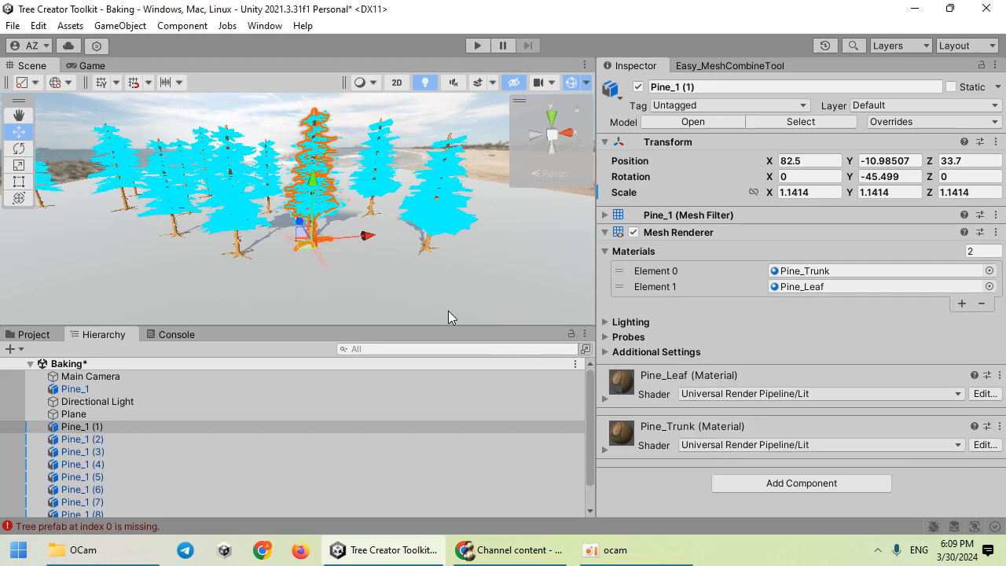
Step: Set the Pine_Trunk material to Universal Render Pipeline/Simple Lit as well
scroll(409, 260, up, 5)
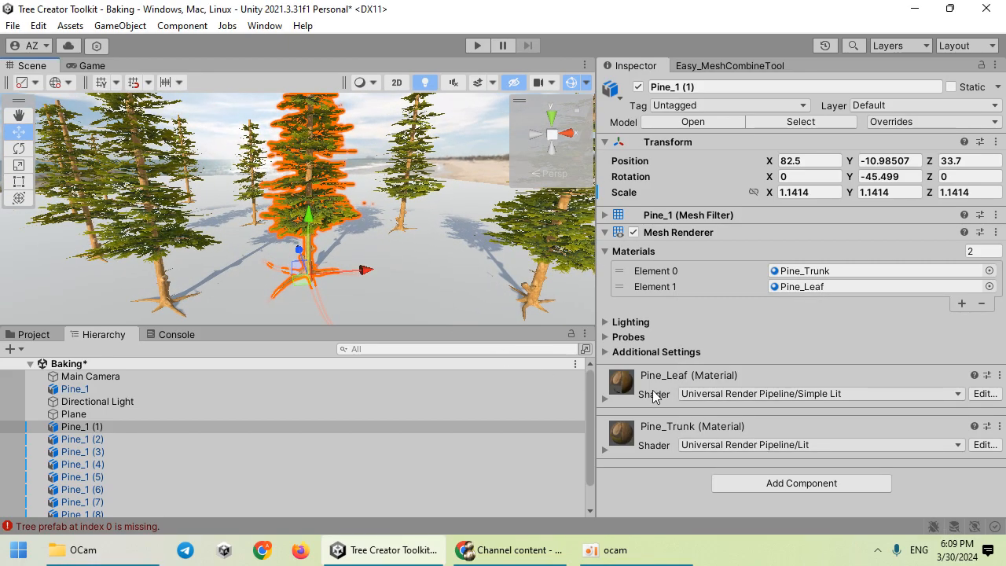
click(653, 428)
click(687, 444)
click(716, 339)
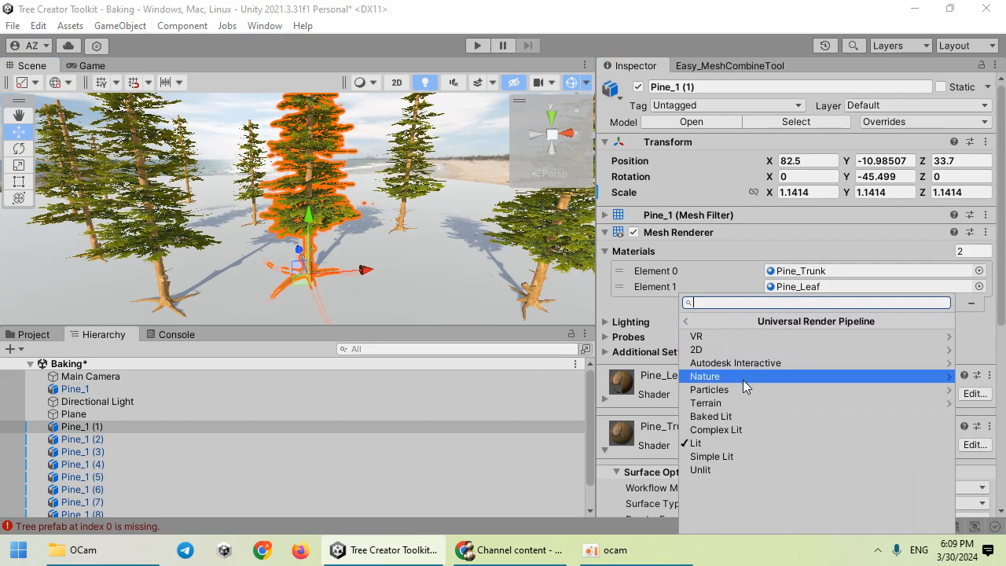
click(728, 454)
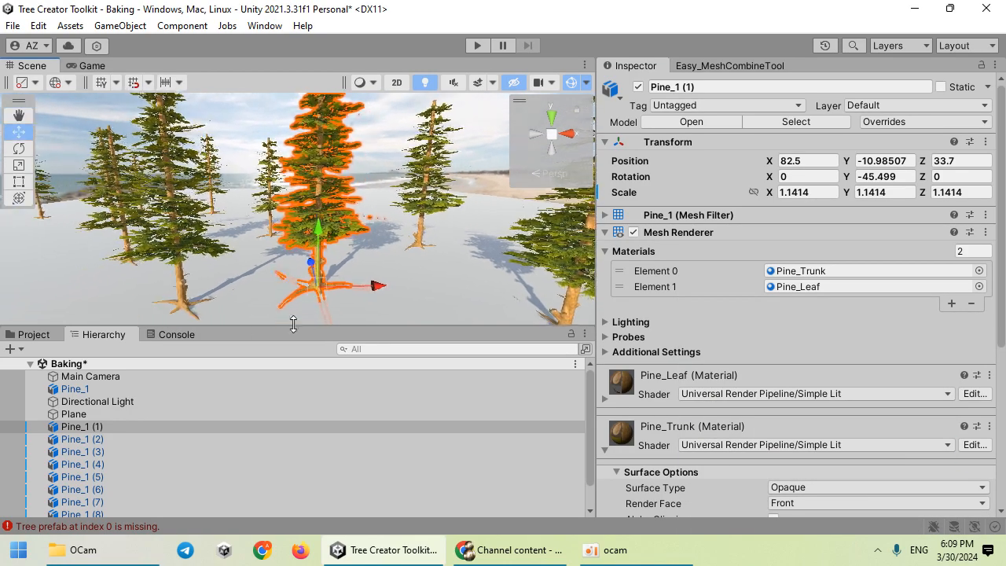
click(122, 413)
scroll(122, 416, down, 2)
Step: Select Pine_1 through Pine_1 (10) in the Hierarchy and mark them all Static
click(119, 397)
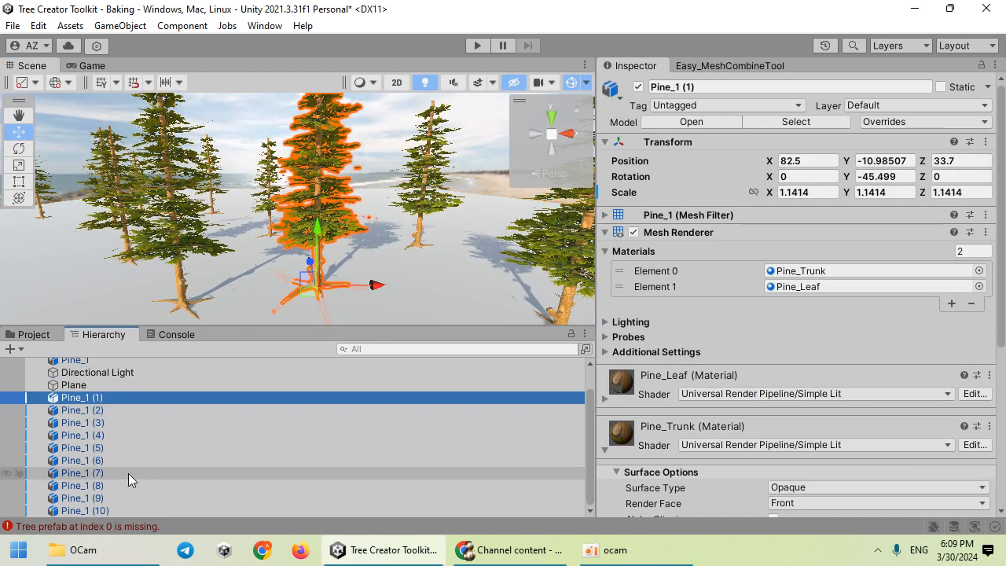
shift+click(119, 509)
scroll(127, 419, up, 2)
ctrl+click(109, 391)
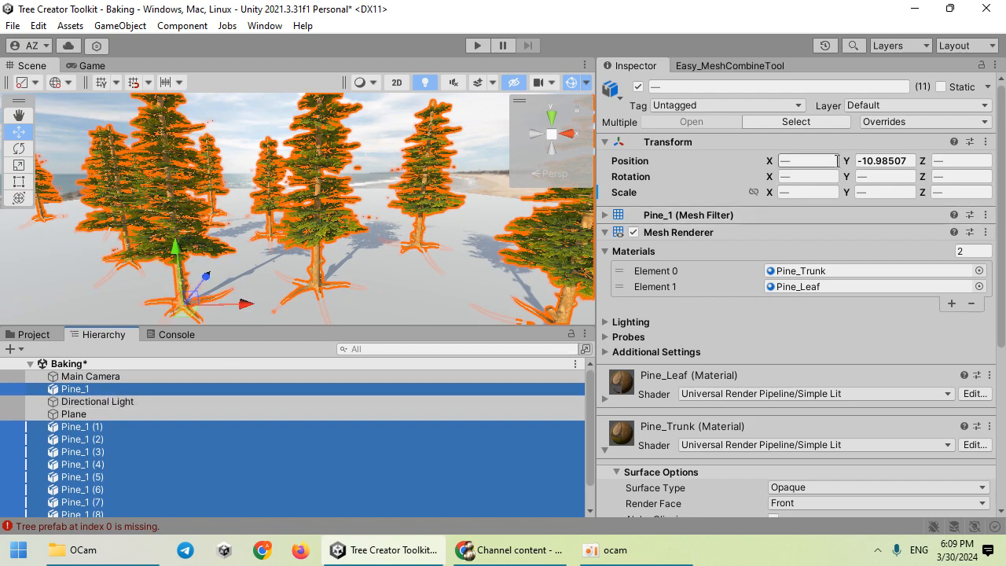
click(941, 86)
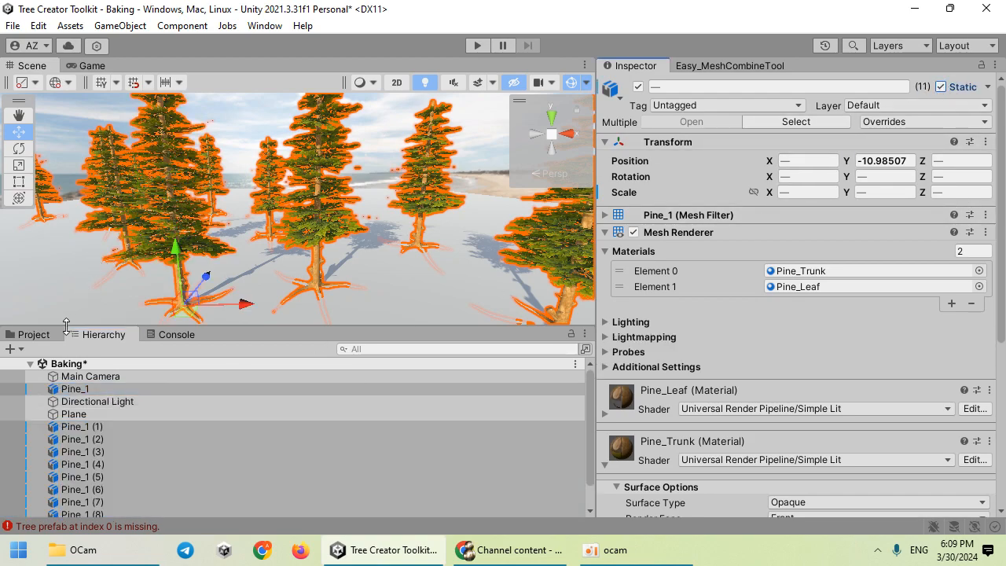
Step: Check the Pine_1 model's Generate Lightmap UVs import settings, then look around the scene
click(34, 334)
click(206, 395)
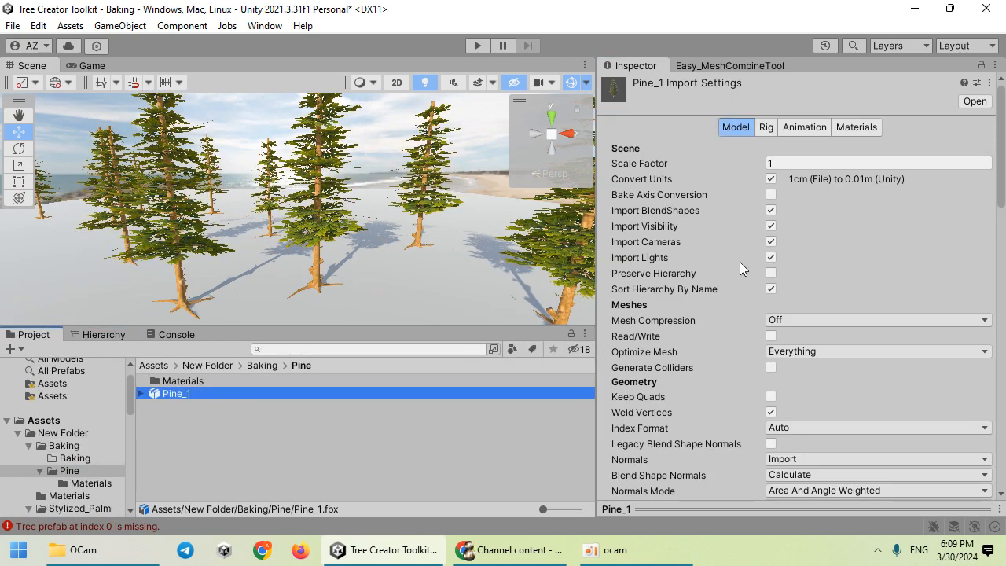
scroll(742, 242, down, 8)
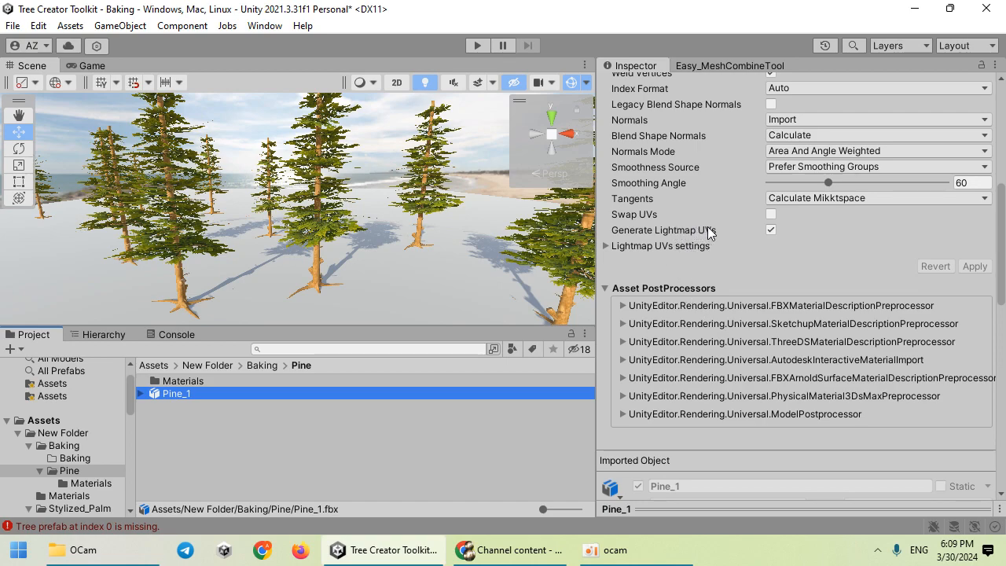
click(663, 246)
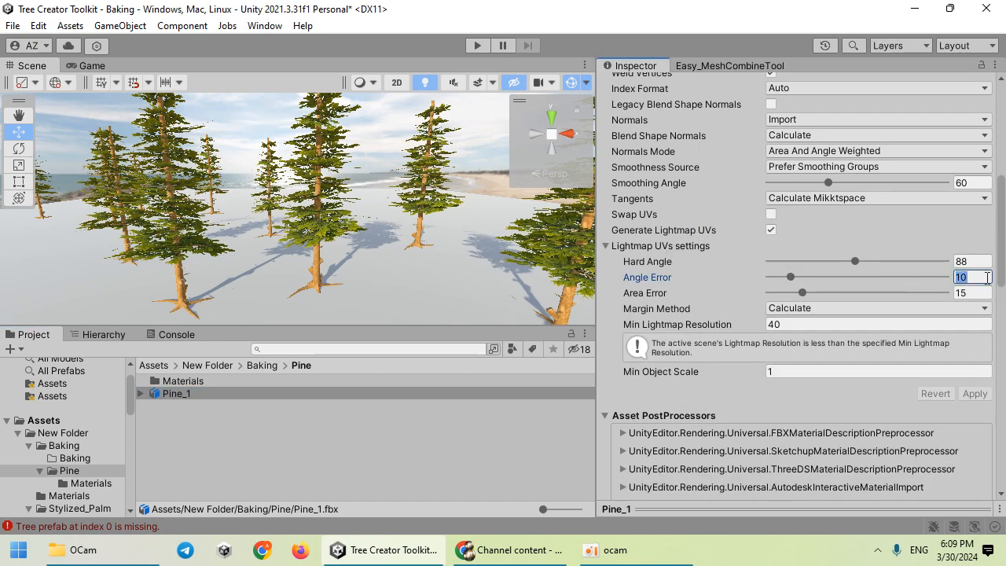
click(373, 244)
right_drag(339, 193, 413, 220)
key(s)
key(w)
click(115, 335)
Step: Disable the Directional Light and open the Rendering > Lighting window
click(114, 401)
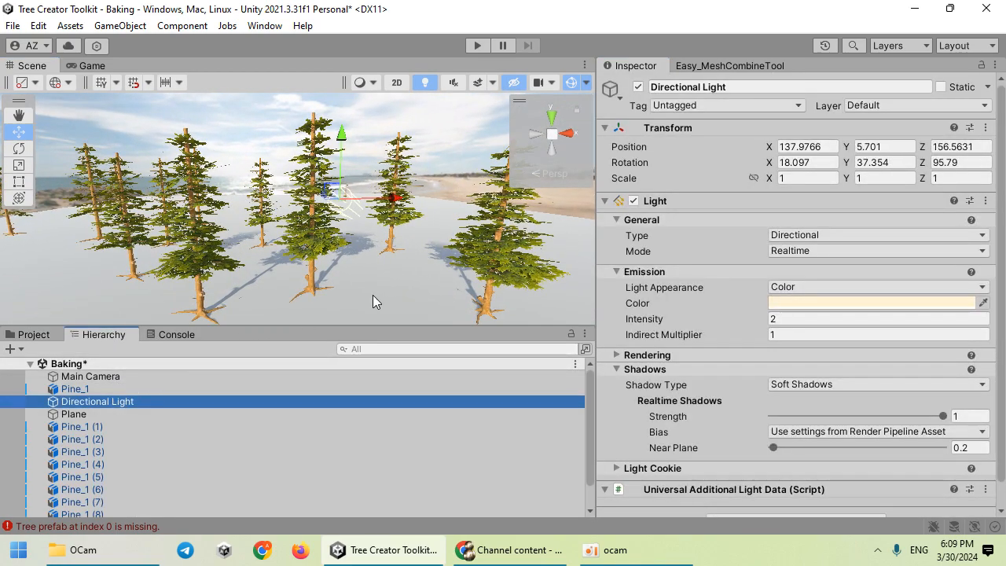
click(637, 87)
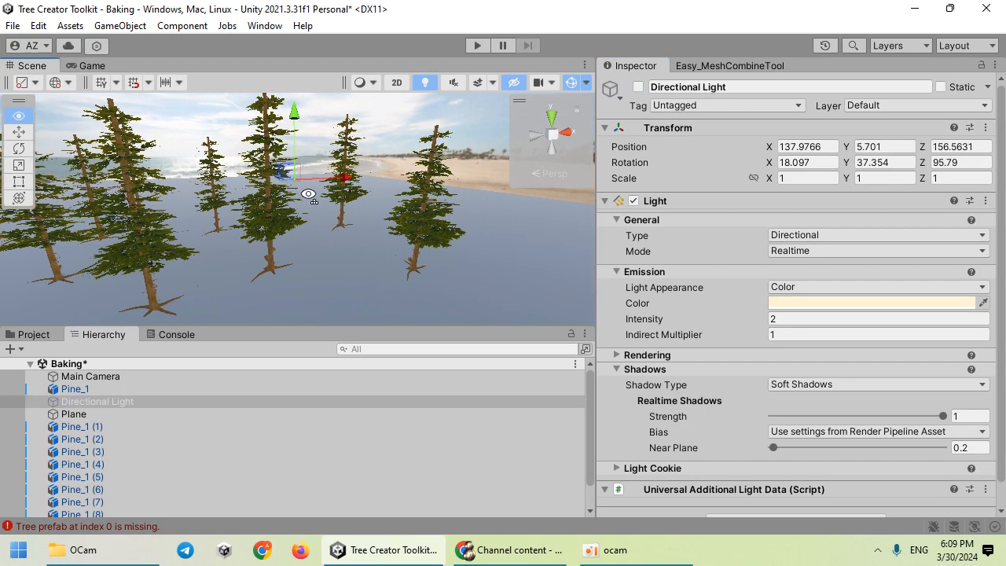
click(274, 28)
mouse_move(344, 353)
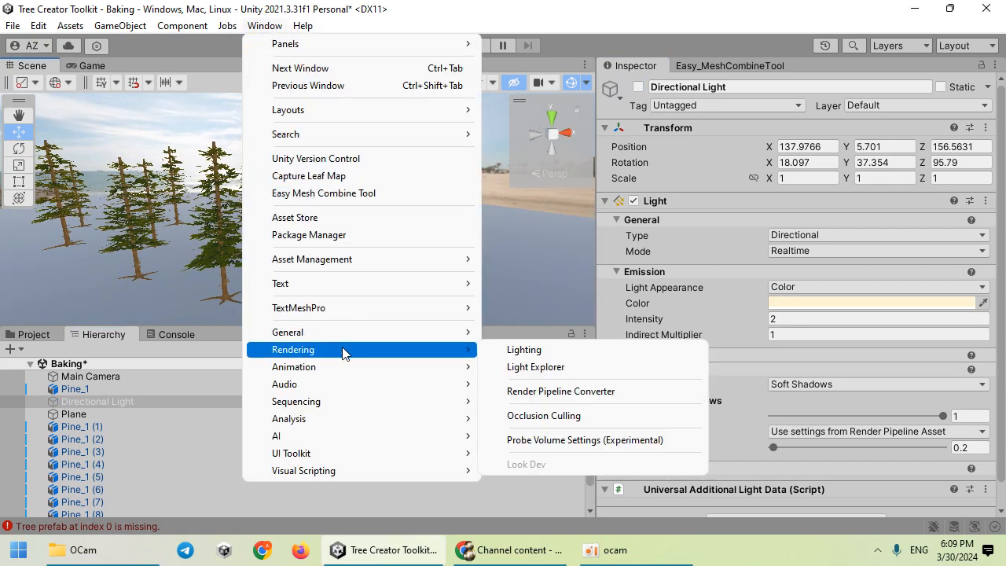
click(550, 350)
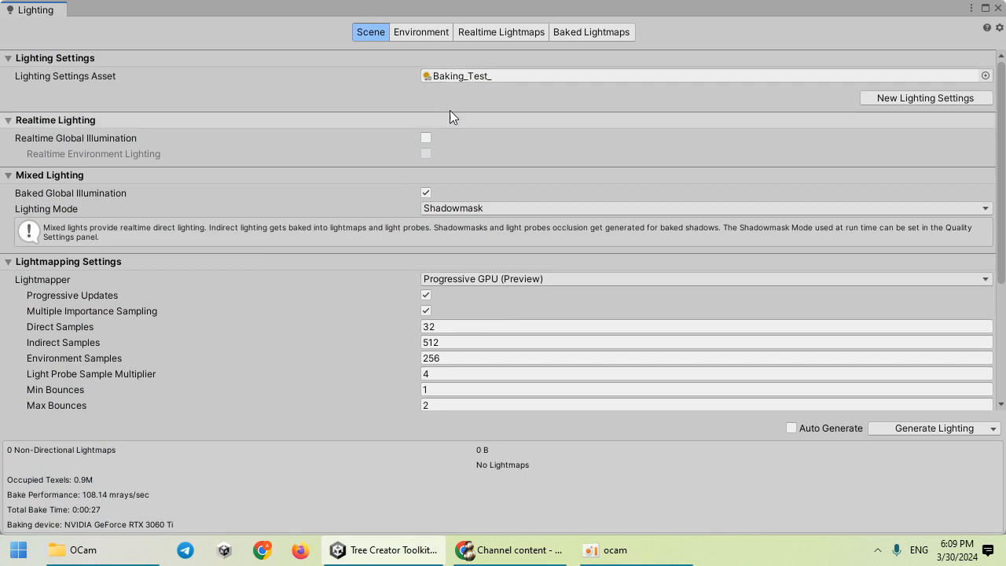
Step: Keep Progressive GPU as the lightmapper and move the Lighting window beside the scene
click(498, 277)
click(475, 297)
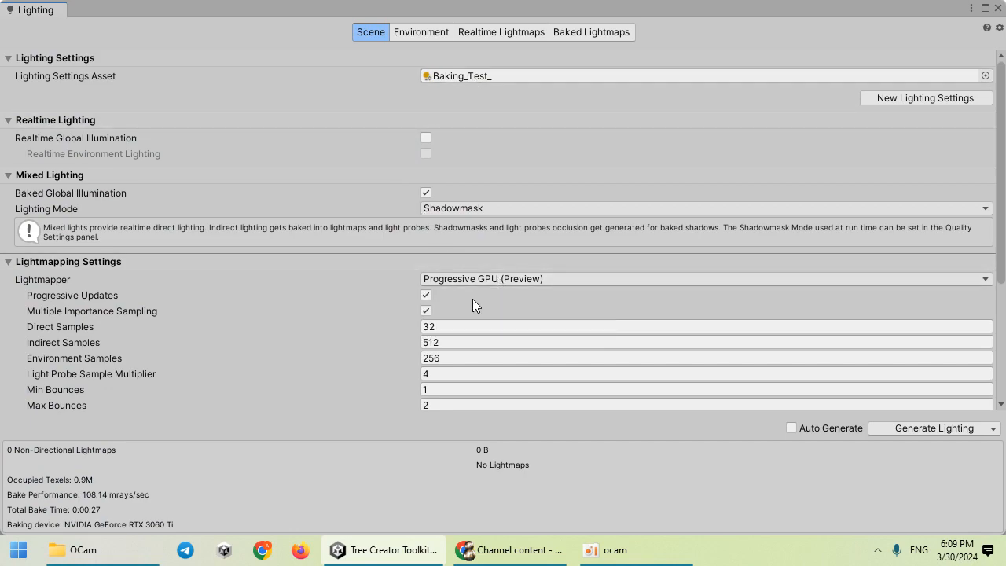
scroll(283, 167, down, 4)
drag(12, 19, 562, 44)
drag(695, 33, 683, 26)
right_drag(351, 97, 367, 93)
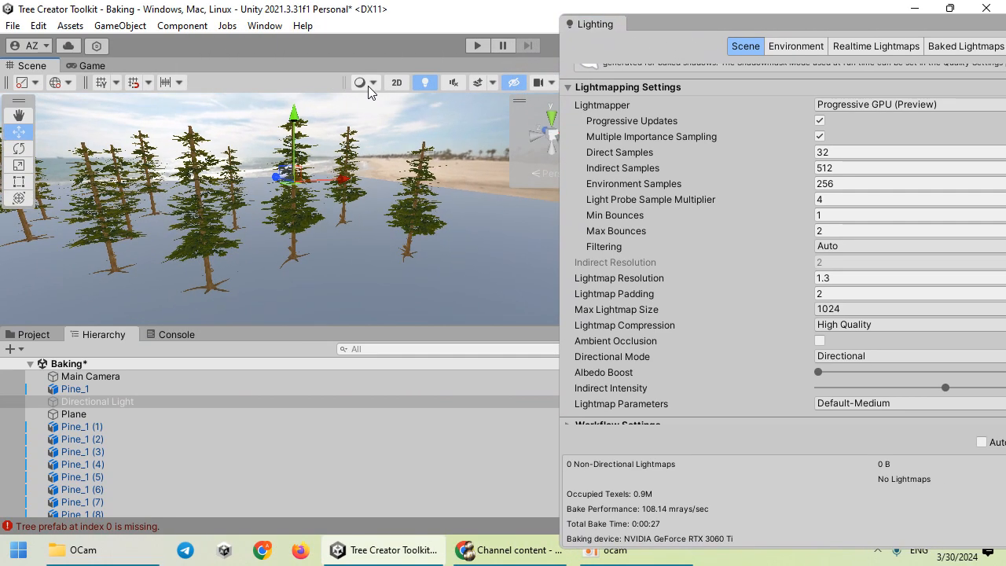
Step: Preview the lightmap texel layout in the scene and set Lightmap Resolution to 1
click(376, 83)
click(413, 335)
right_drag(291, 236, 363, 293)
key(w)
drag(666, 283, 604, 263)
right_drag(322, 245, 278, 292)
key(s)
key(w)
click(822, 279)
text(1)
key(s)
right_drag(422, 201, 395, 114)
Step: Return the scene to Shaded view, rearrange the Lighting window, and start the lighting bake
click(374, 84)
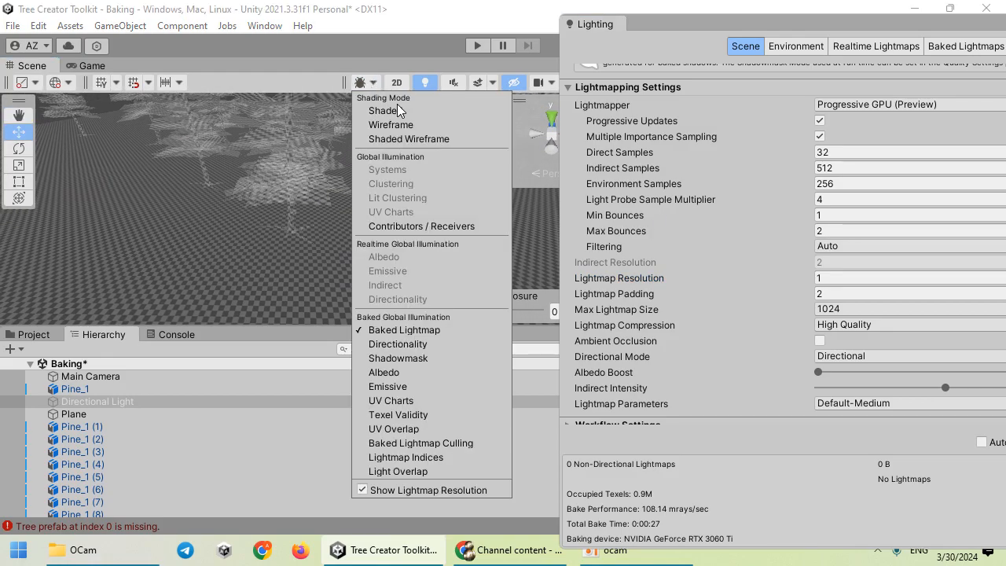
click(401, 111)
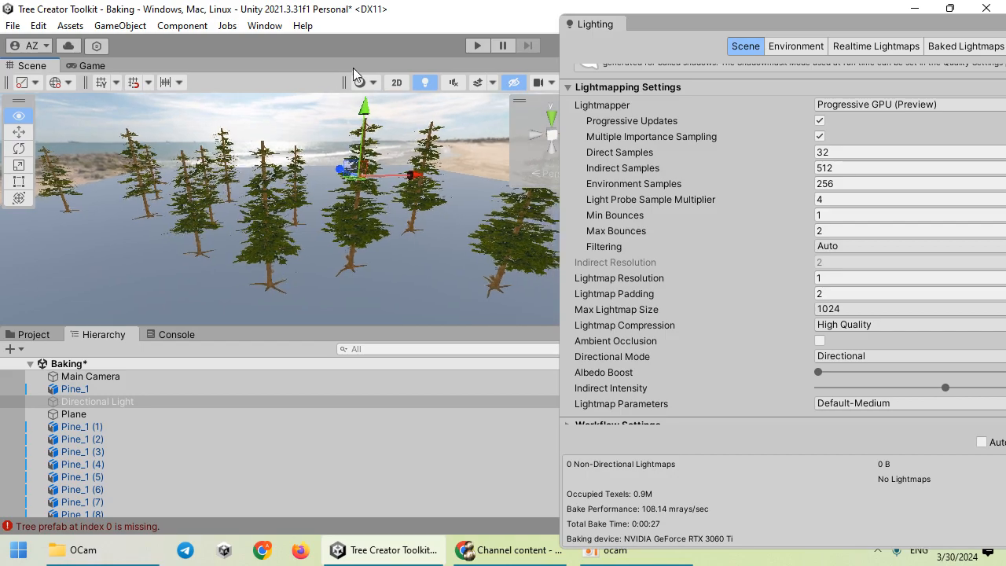
right_drag(382, 64, 369, 41)
key(s)
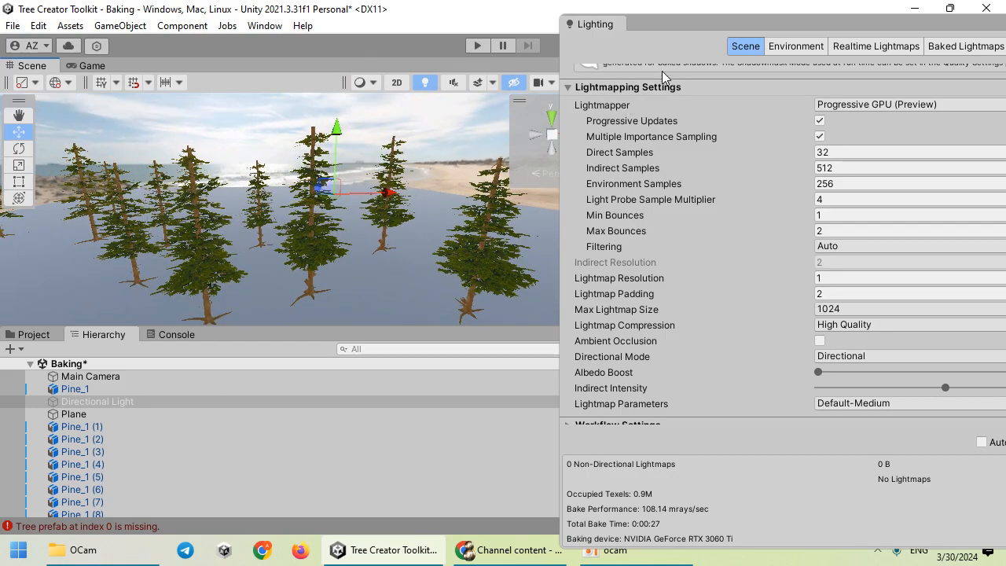
scroll(801, 159, up, 5)
drag(748, 33, 629, 21)
scroll(949, 359, down, 5)
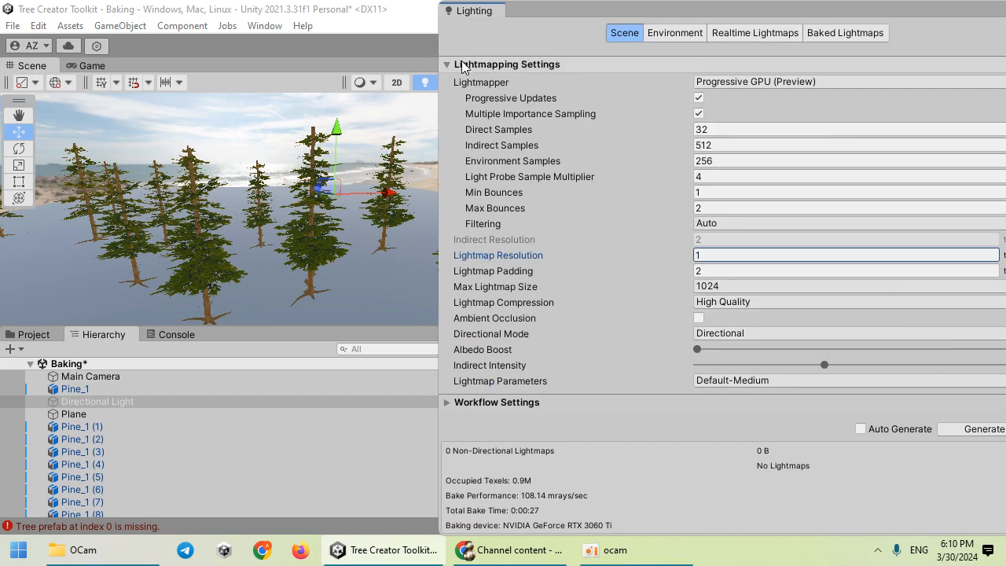
drag(438, 29, 602, 28)
drag(710, 14, 596, 14)
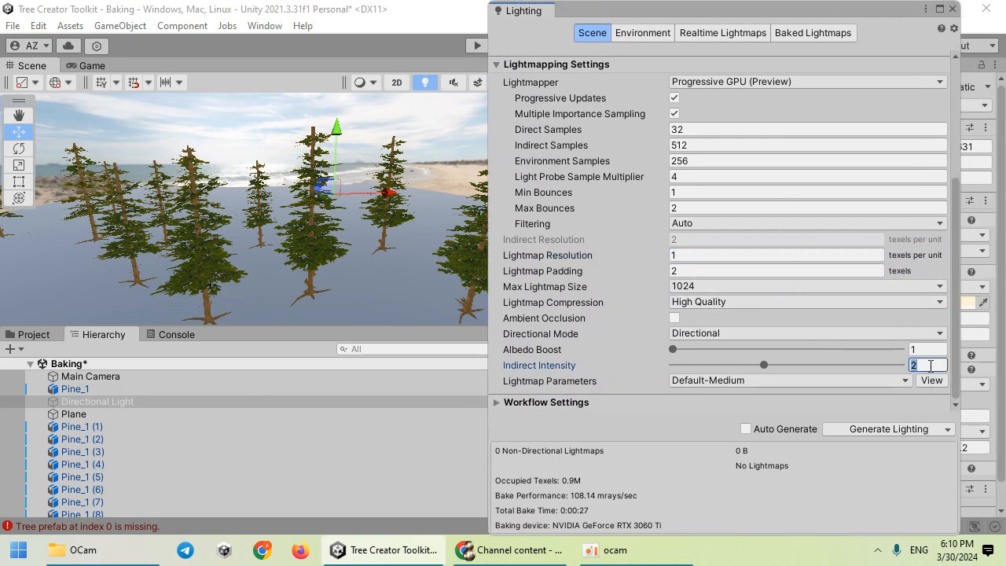
click(864, 428)
right_drag(247, 196, 229, 219)
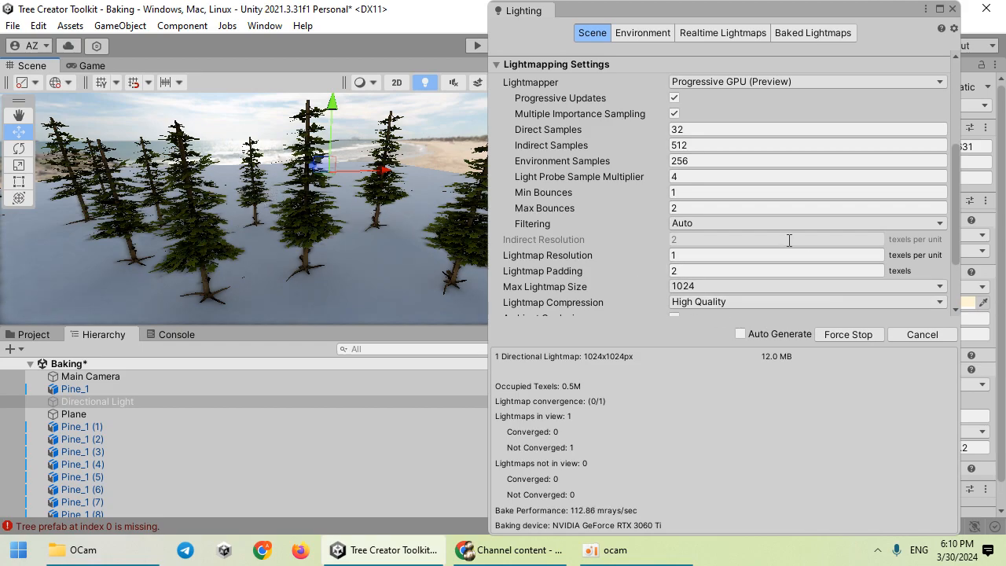
Step: Inspect Pine_1 (1)'s Pine_Leaf material after the 11-second bake finishes
scroll(893, 269, down, 3)
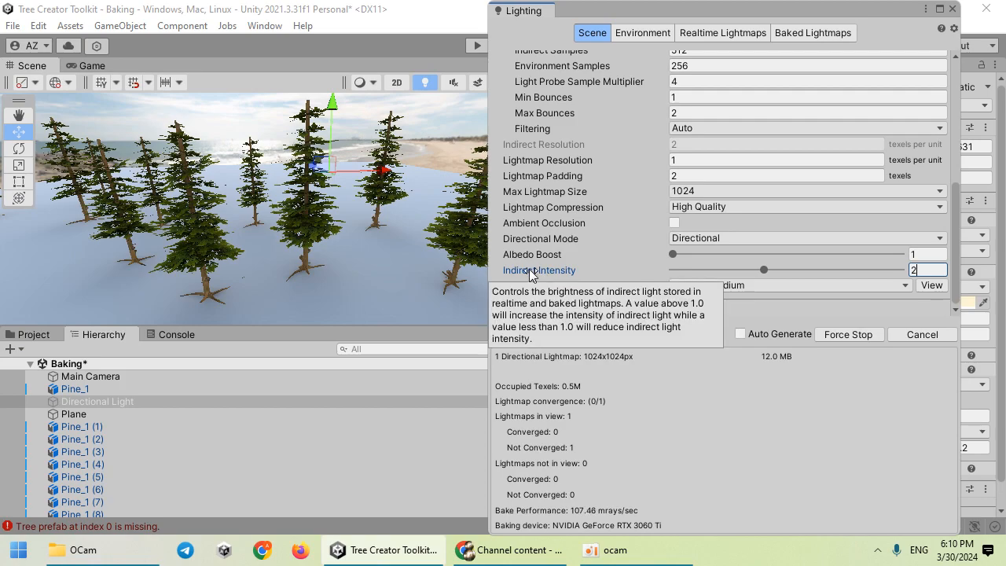
click(331, 229)
drag(664, 19, 274, 21)
click(653, 400)
scroll(659, 408, down, 8)
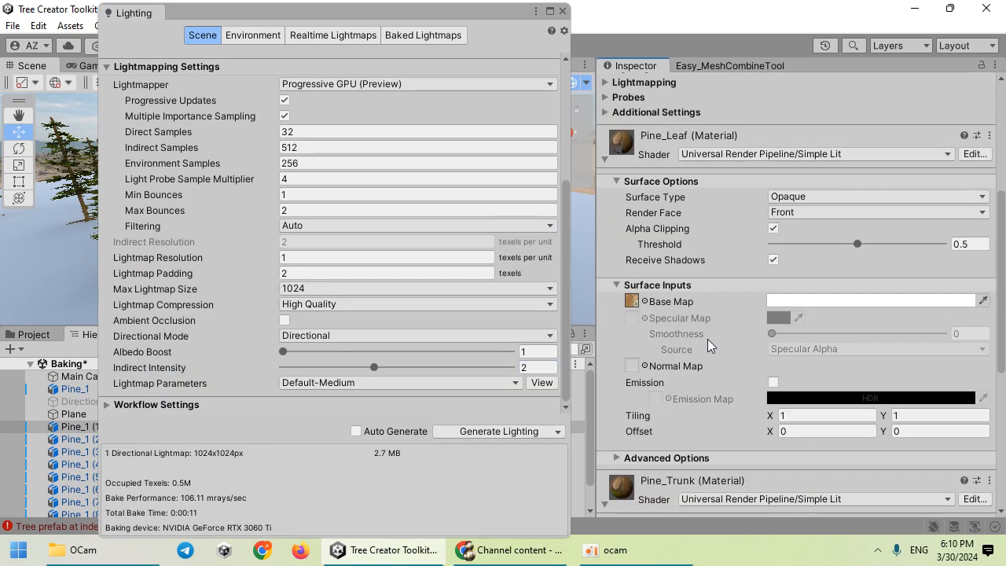
drag(331, 21, 647, 31)
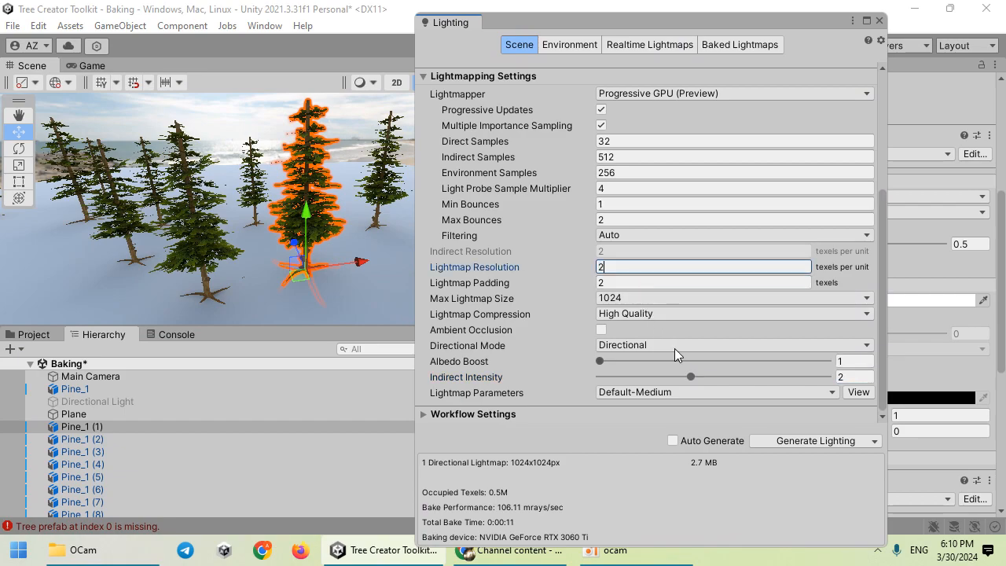
Step: Start a resolution-2 lighting bake and follow its progress in Background Tasks until it converges
click(771, 440)
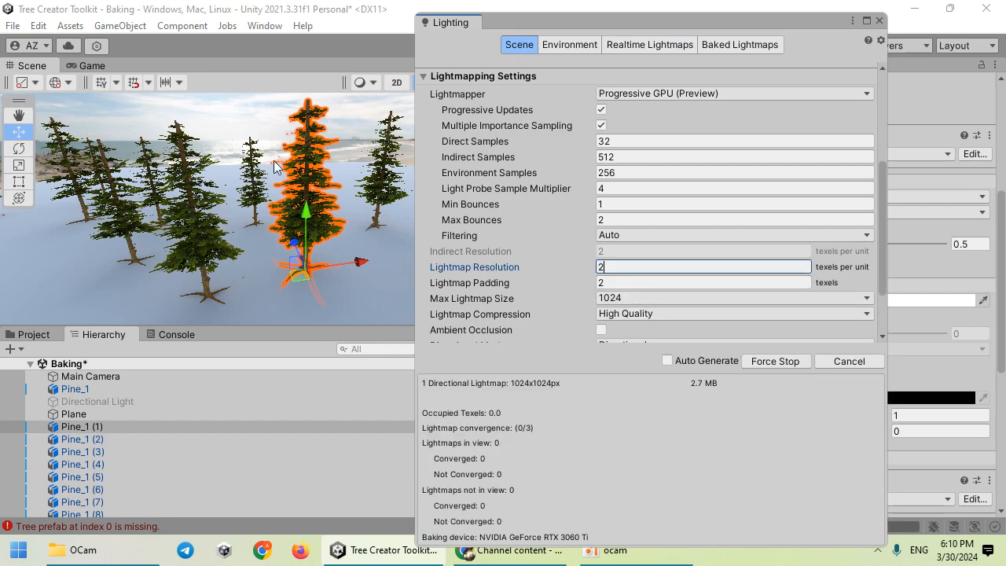
click(226, 138)
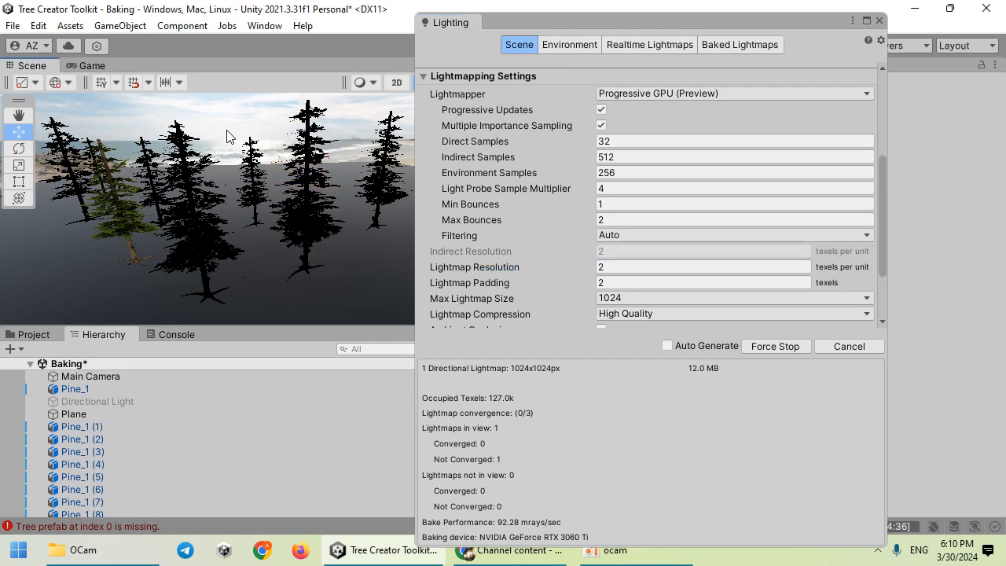
drag(518, 27, 501, 13)
click(860, 525)
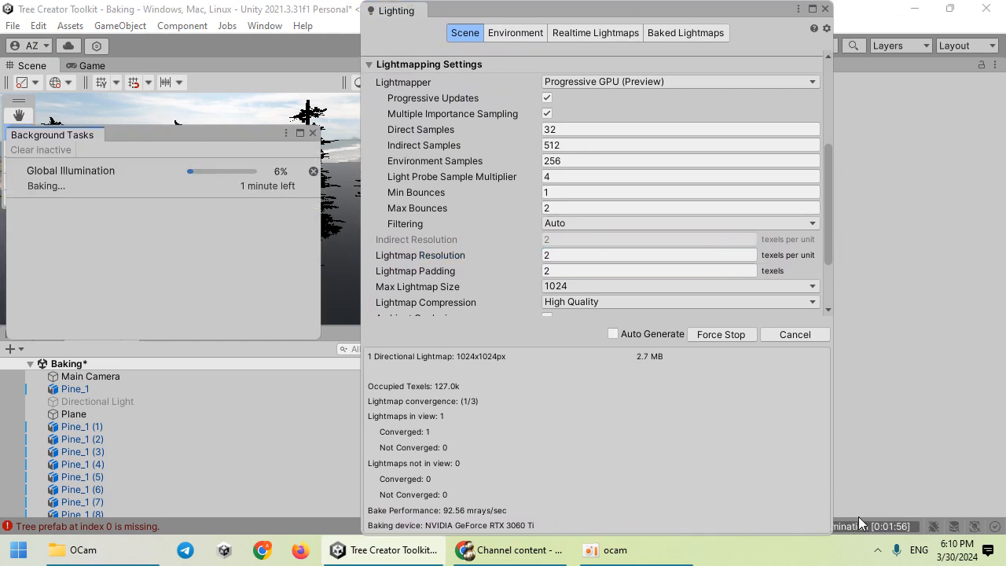
click(312, 132)
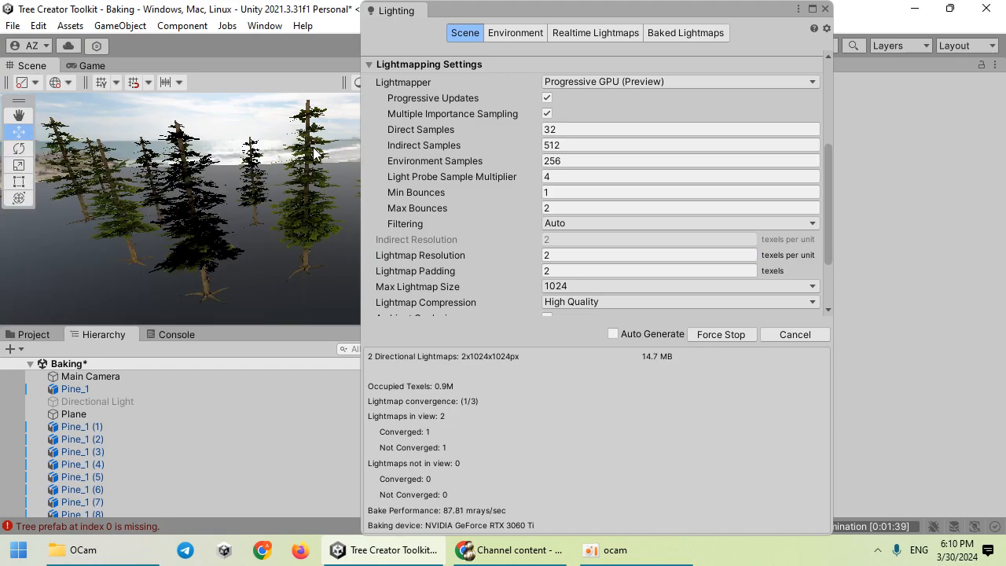
drag(461, 9, 627, 18)
right_drag(442, 198, 373, 173)
key(w)
click(618, 552)
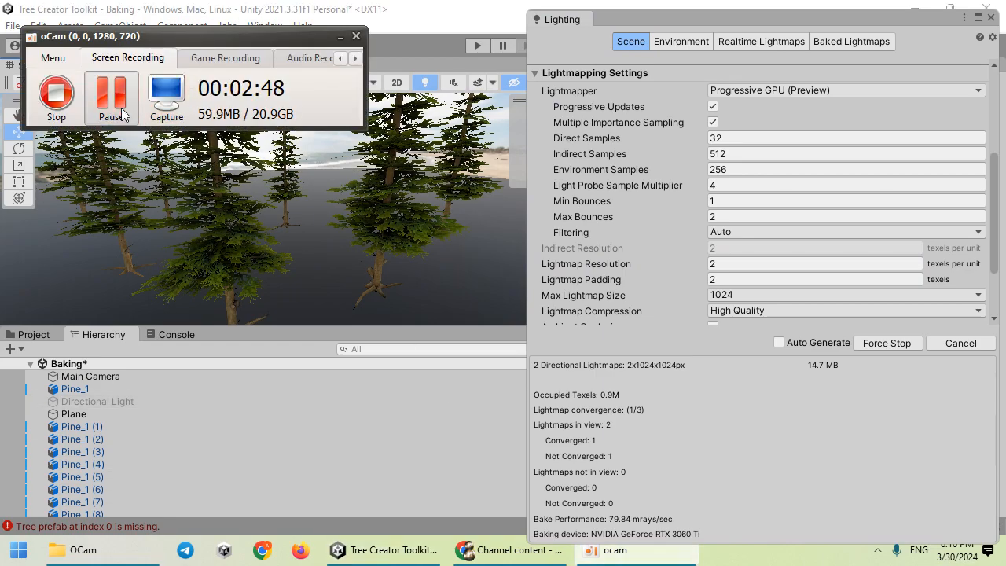
click(121, 109)
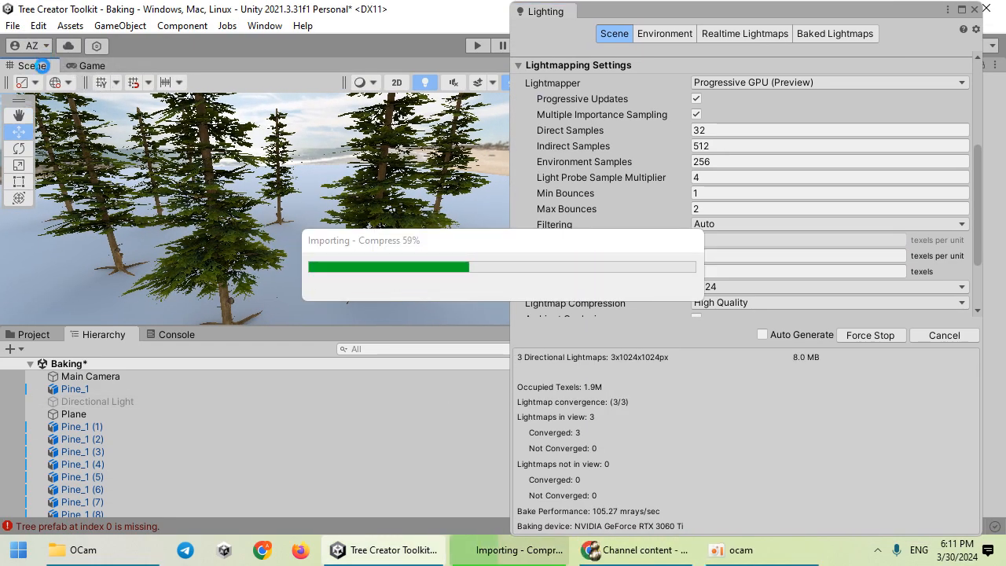
Step: Maximize the Scene view, dock the Lighting settings beside it, and switch to Baked Lightmap draw mode
double_click(43, 66)
right_drag(236, 236, 70, 101)
drag(615, 6, 869, 168)
click(787, 81)
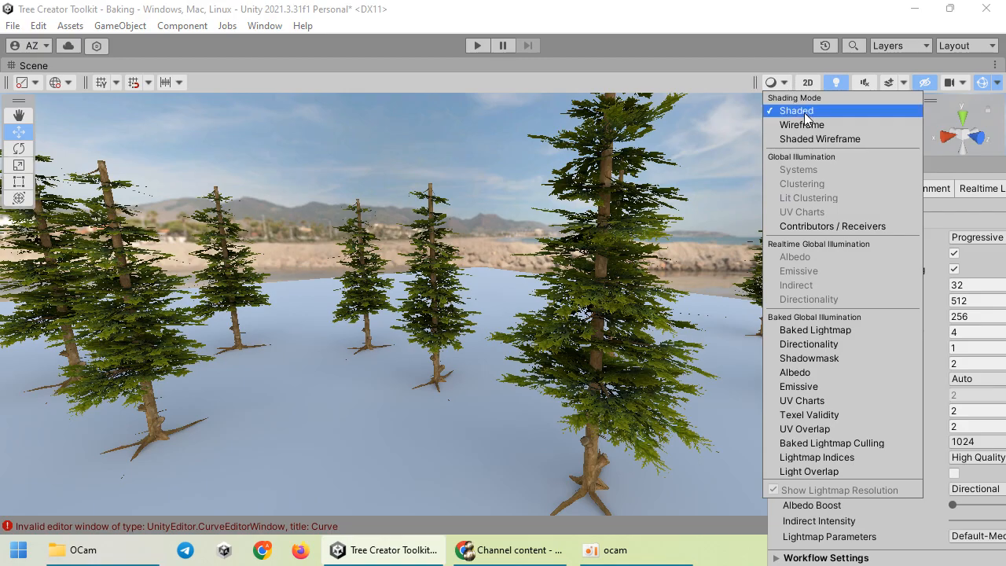
click(844, 331)
Step: Fly among the pines to inspect the baked lightmap, then return to Shaded draw mode
key(w)
right_drag(518, 281, 606, 238)
key(s)
key(w)
key(s)
key(w)
click(777, 82)
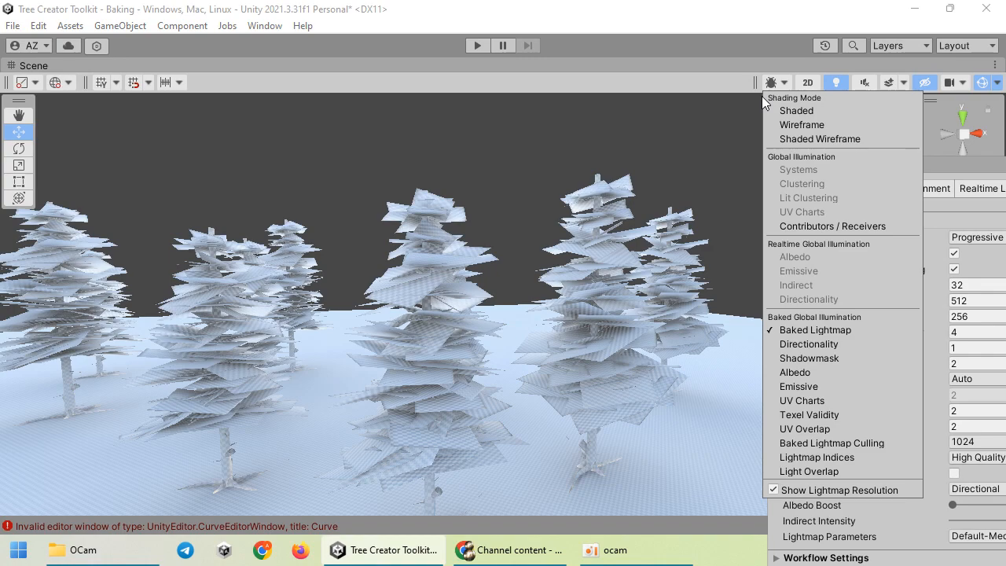
click(798, 111)
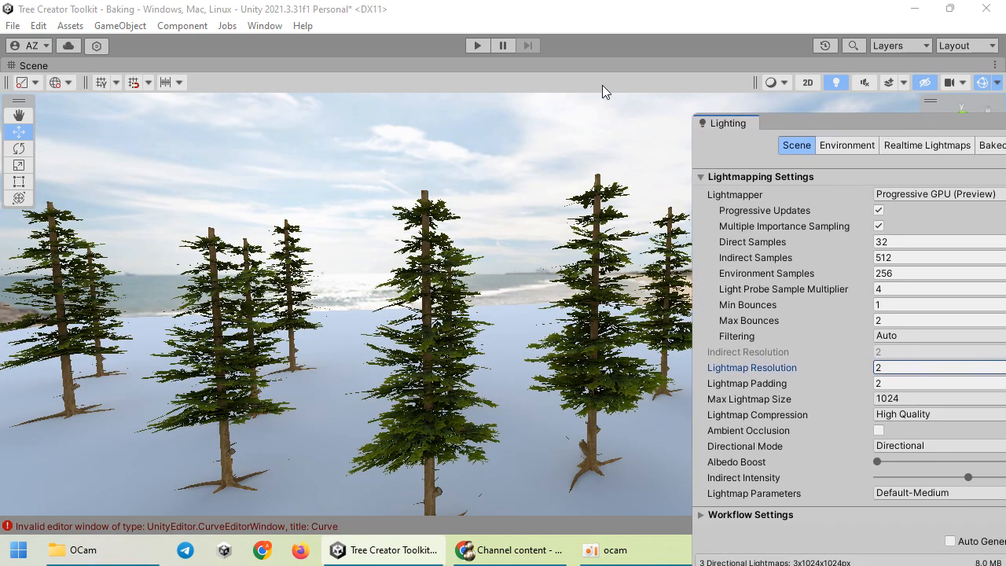
Step: Enable the Directional Light, leaving its mode on Realtime, with Lighting docked as a tab
double_click(522, 66)
click(102, 402)
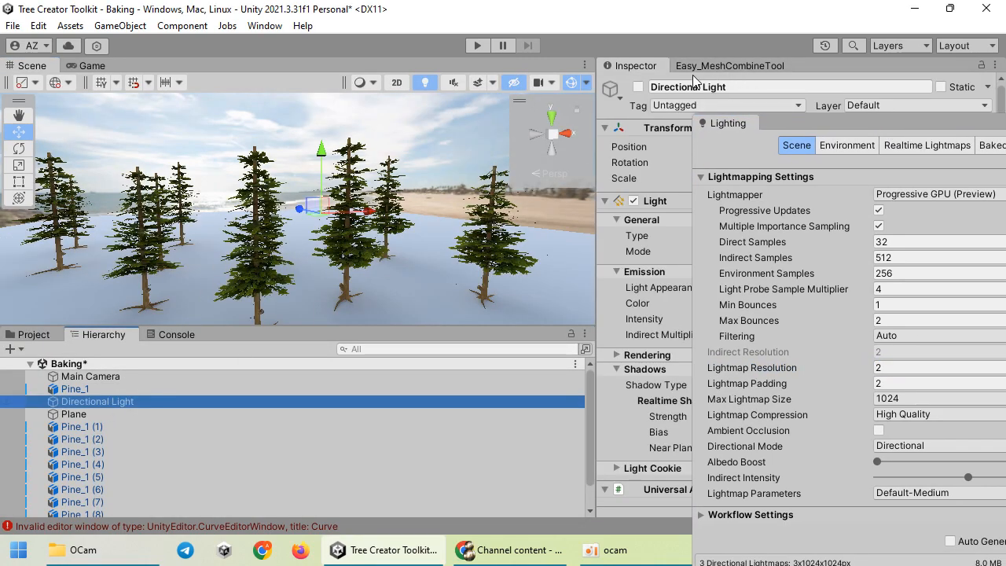
click(638, 86)
drag(727, 123, 707, 66)
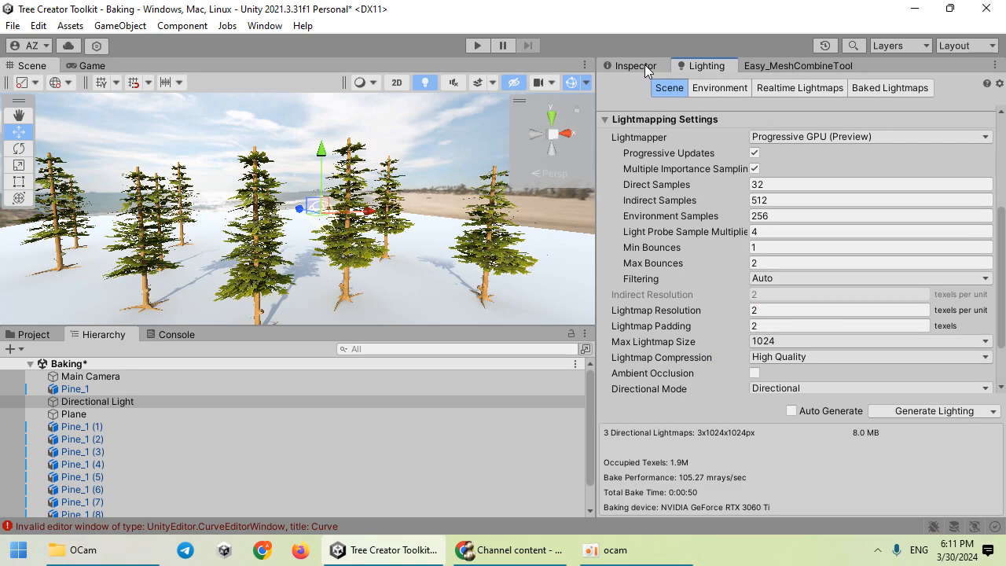
click(635, 65)
click(795, 251)
click(805, 271)
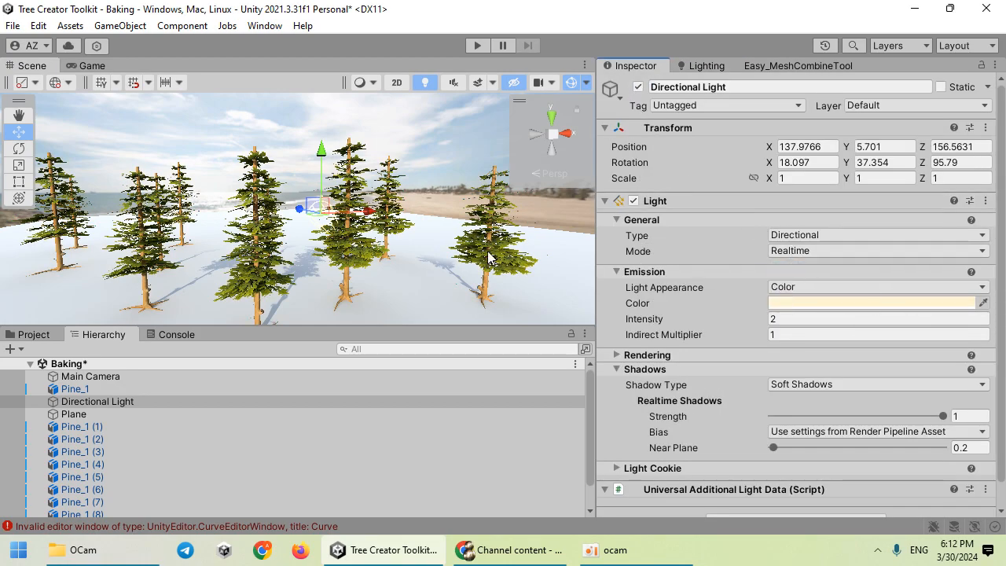
Step: Rotate the directional light to swing the tree shadows across the plane, then reopen Lighting settings
double_click(32, 65)
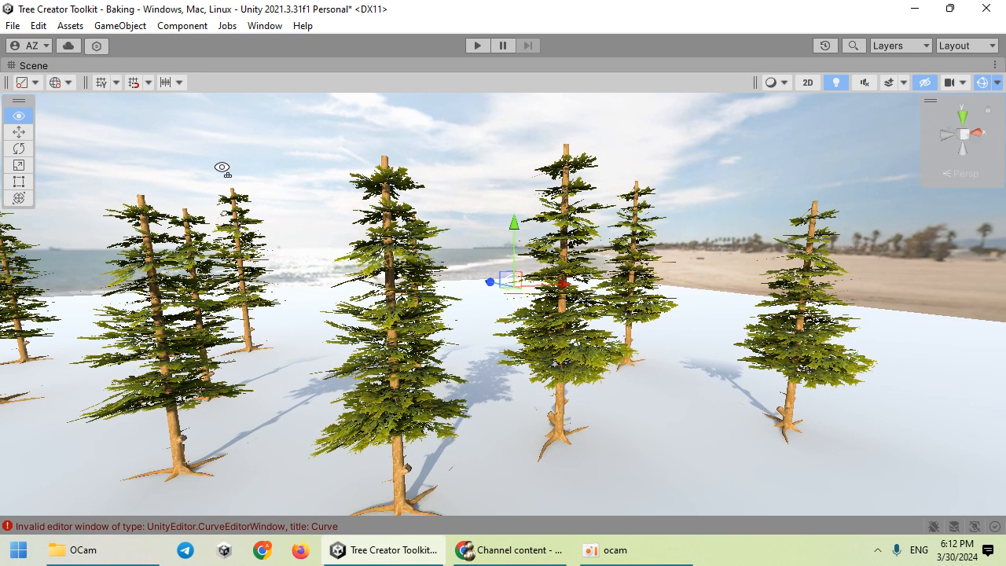
key(e)
scroll(381, 216, up, 2)
drag(495, 295, 583, 292)
drag(507, 201, 605, 293)
right_drag(487, 308, 541, 315)
key(s)
key(a)
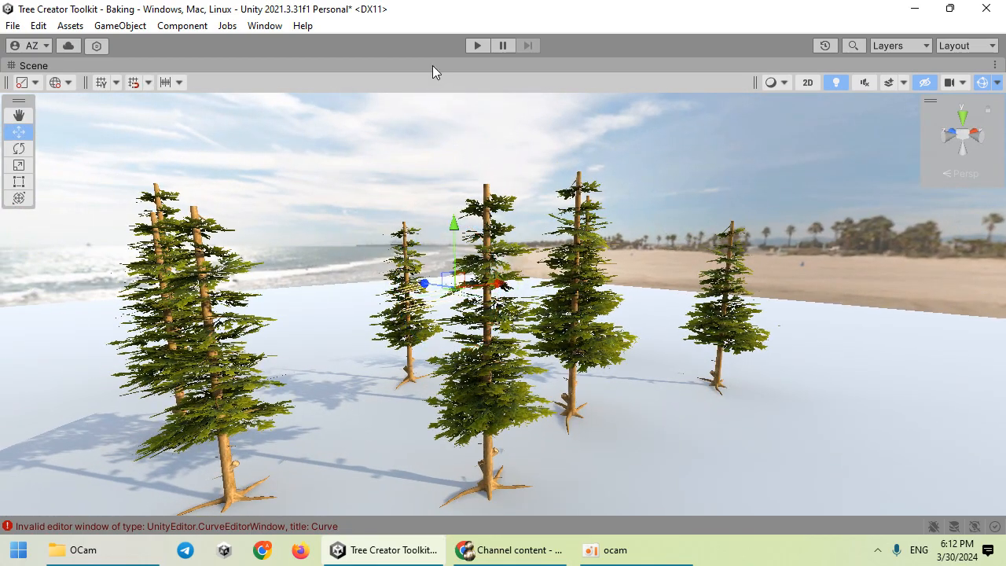
double_click(433, 66)
click(731, 63)
scroll(836, 286, down, 2)
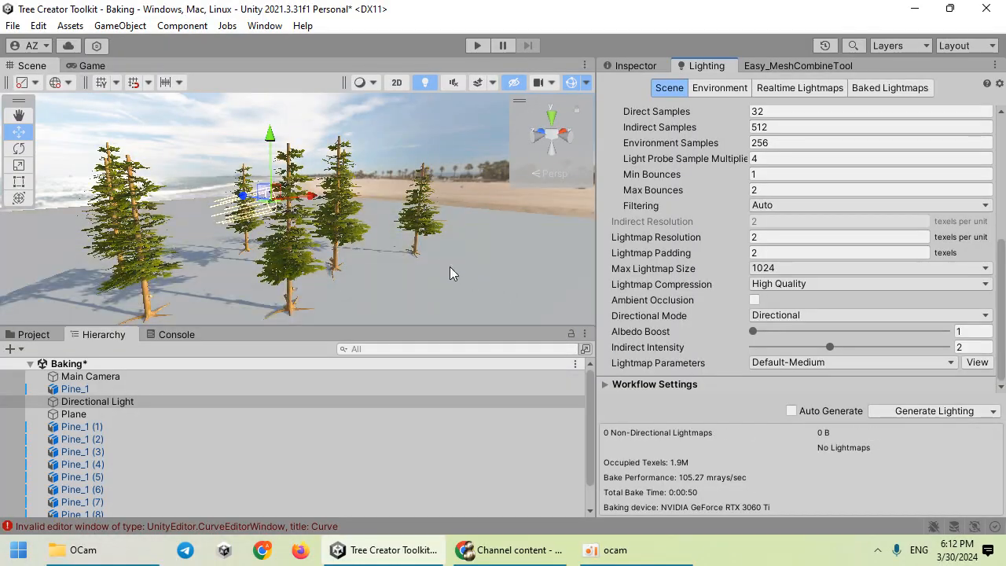
Step: Inspect the pine trees in a maximized Scene view, then set the Directional Light's Mode to Baked
double_click(33, 72)
right_drag(431, 202, 375, 230)
key(w)
key(s)
key(w)
double_click(431, 65)
click(635, 66)
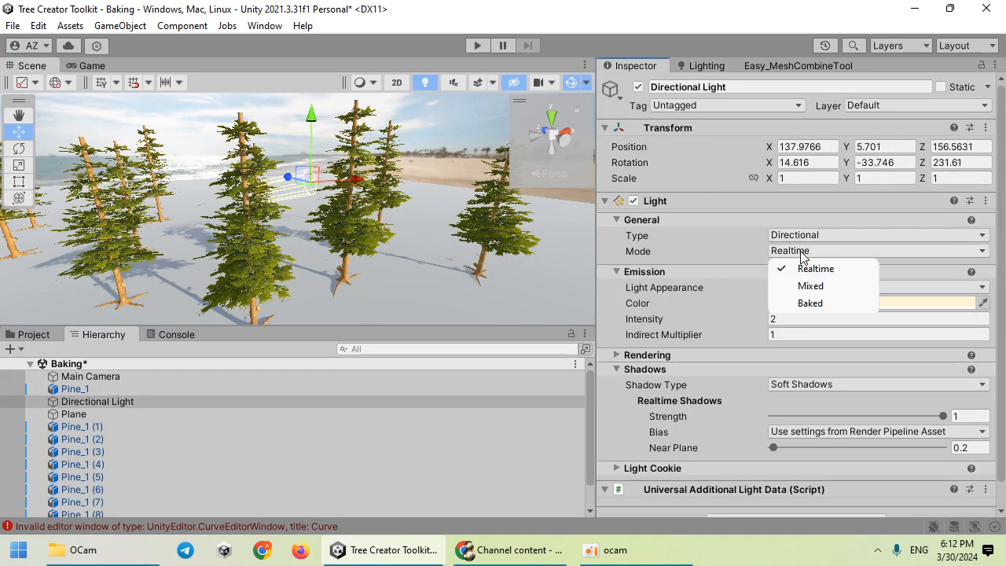
click(820, 302)
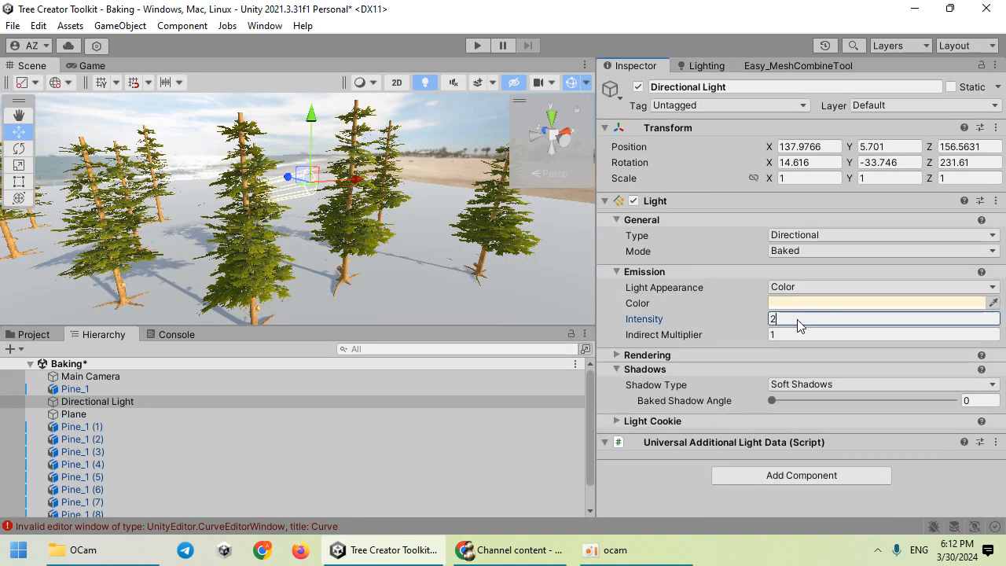
Step: Run Generate Lighting in the Lighting settings to start a new global illumination bake
click(706, 66)
scroll(833, 299, down, 5)
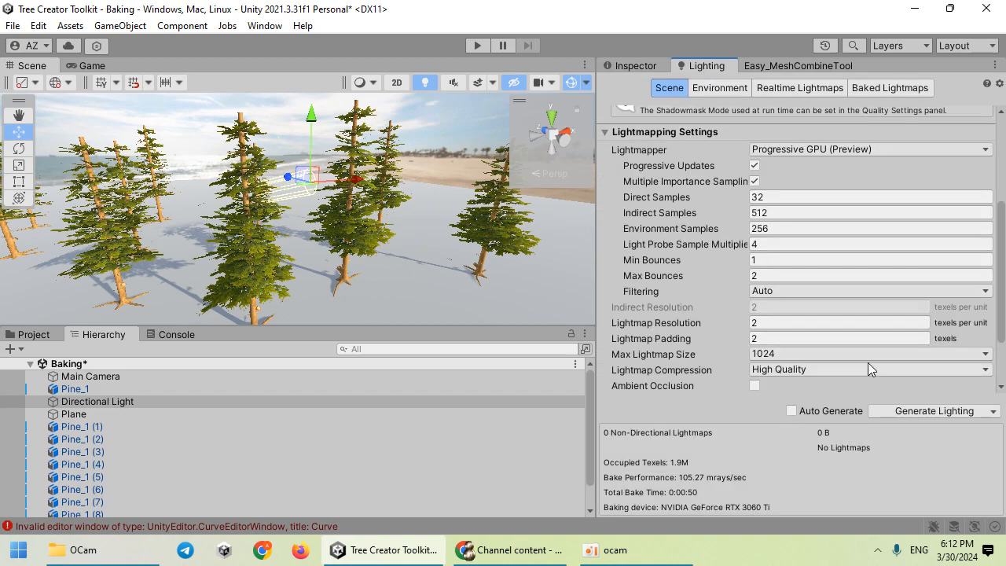
click(887, 411)
double_click(34, 66)
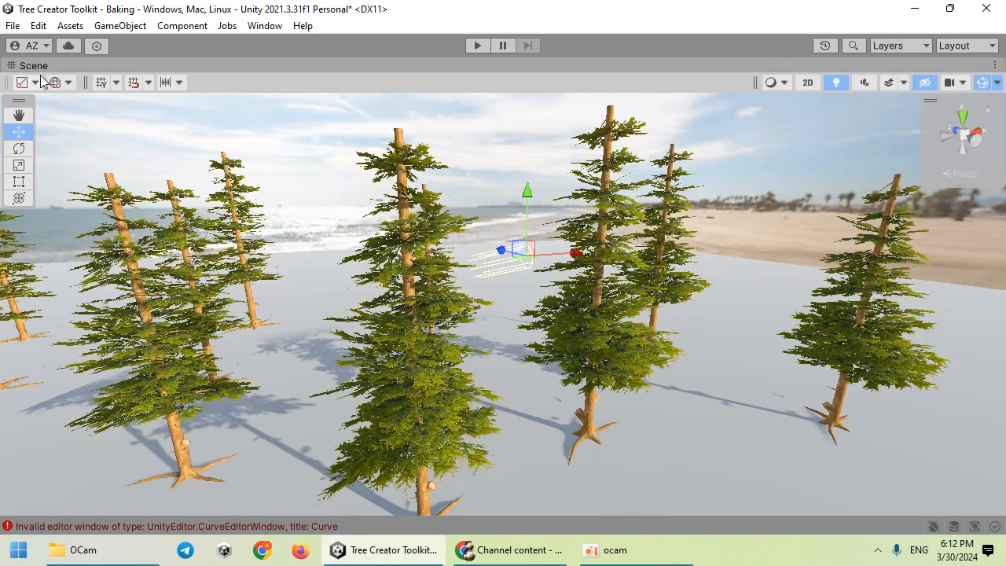
right_drag(477, 210, 525, 249)
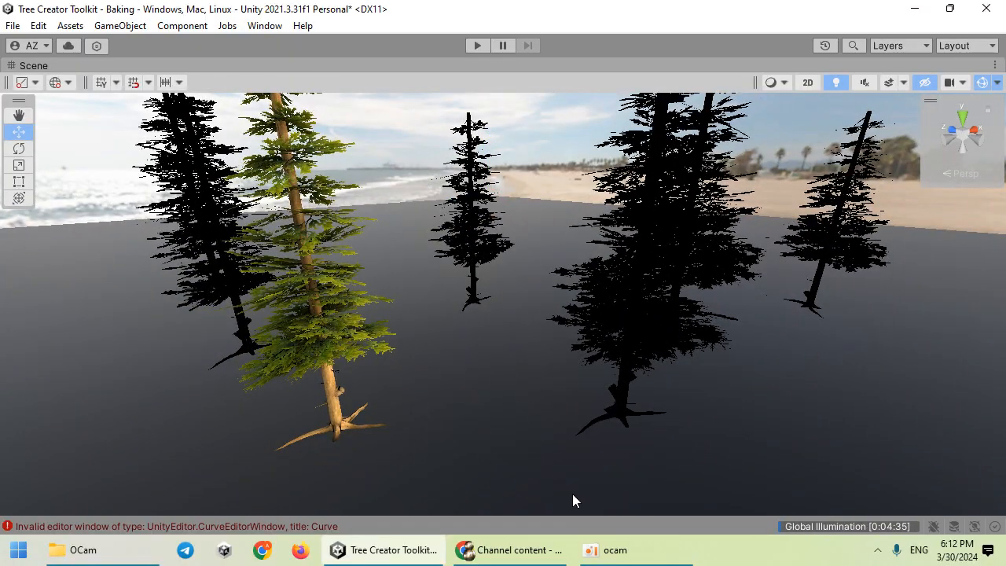
Step: Fly through the scene once the bake has finished
click(604, 549)
click(129, 110)
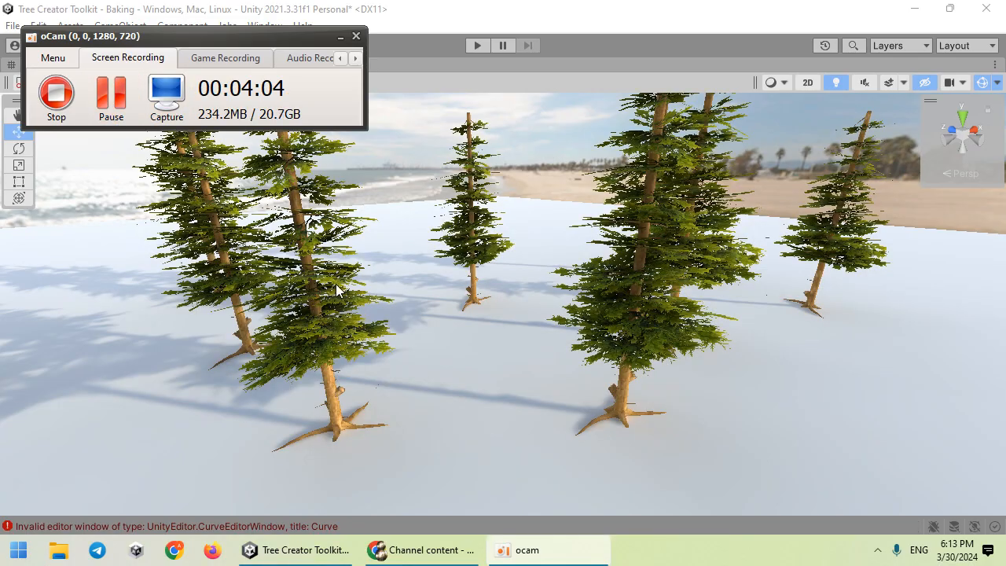
key(w)
right_drag(399, 283, 405, 338)
Step: Switch the Scene view Draw Mode to Baked Lightmap and look around the lightmap result
click(785, 84)
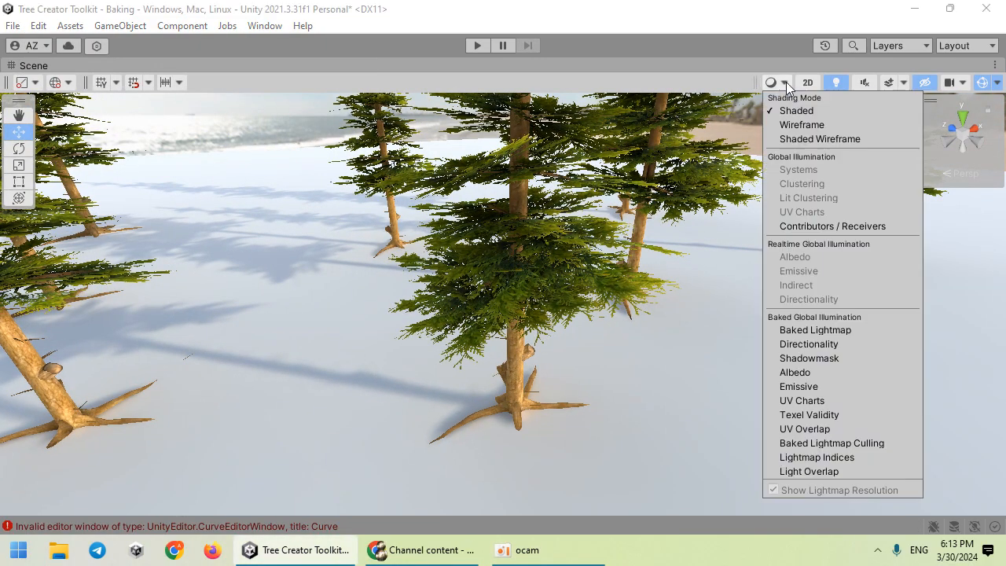
click(801, 332)
mouse_move(518, 301)
right_down()
mouse_move(363, 240)
mouse_move(463, 257)
right_up()
Step: Return the Draw Mode to Shaded and look toward the tree canopy to see the soft shadows
click(777, 85)
click(785, 111)
mouse_move(494, 302)
right_down()
mouse_move(584, 290)
mouse_move(636, 254)
mouse_move(763, 236)
mouse_move(881, 199)
mouse_move(270, 299)
mouse_move(348, 275)
mouse_move(909, 269)
mouse_move(187, 364)
mouse_move(200, 350)
mouse_move(45, 276)
mouse_move(7, 291)
mouse_move(998, 285)
mouse_move(13, 285)
mouse_move(72, 436)
right_up()
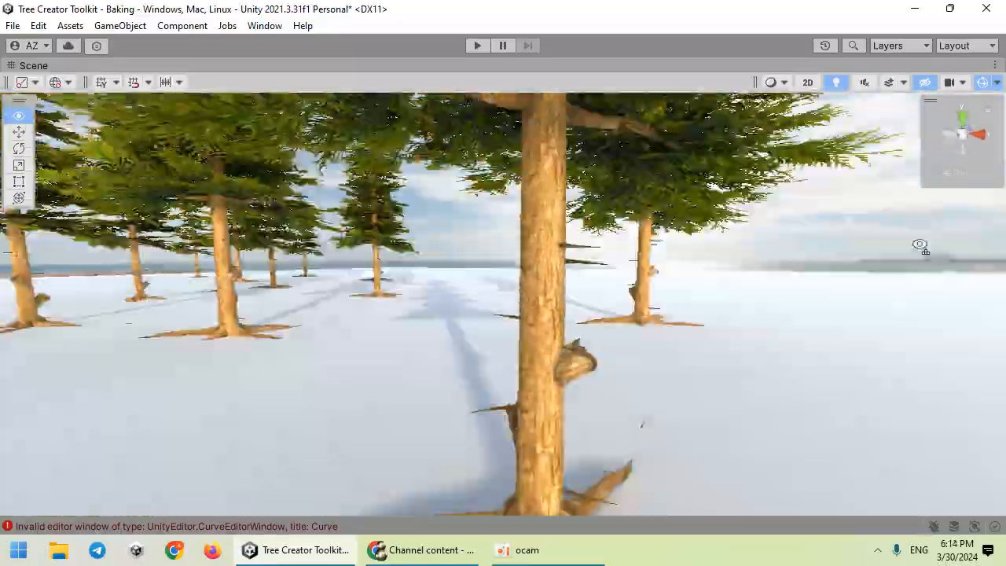
right_drag(921, 247, 925, 164)
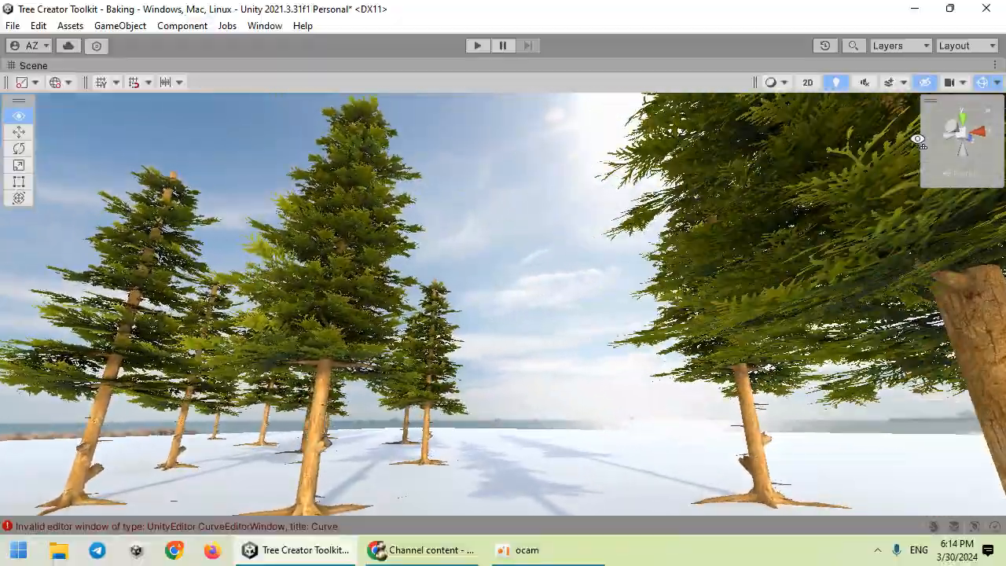